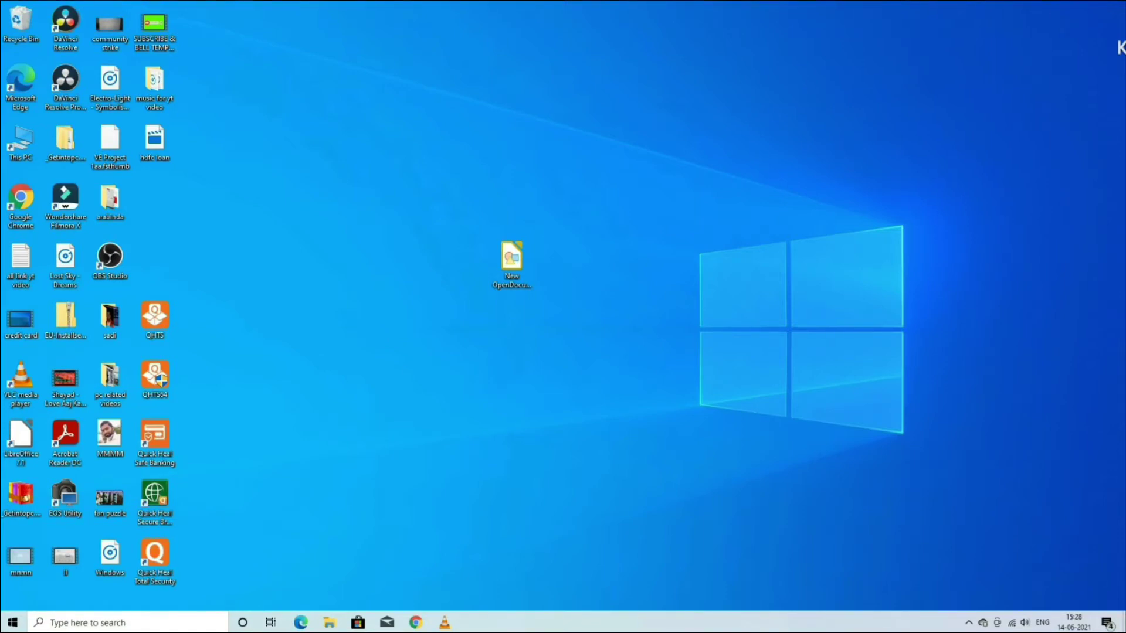
Step: Restore the browser window, open the loan amount offer, then continue to the NetBanking login page
mouse_move(416, 623)
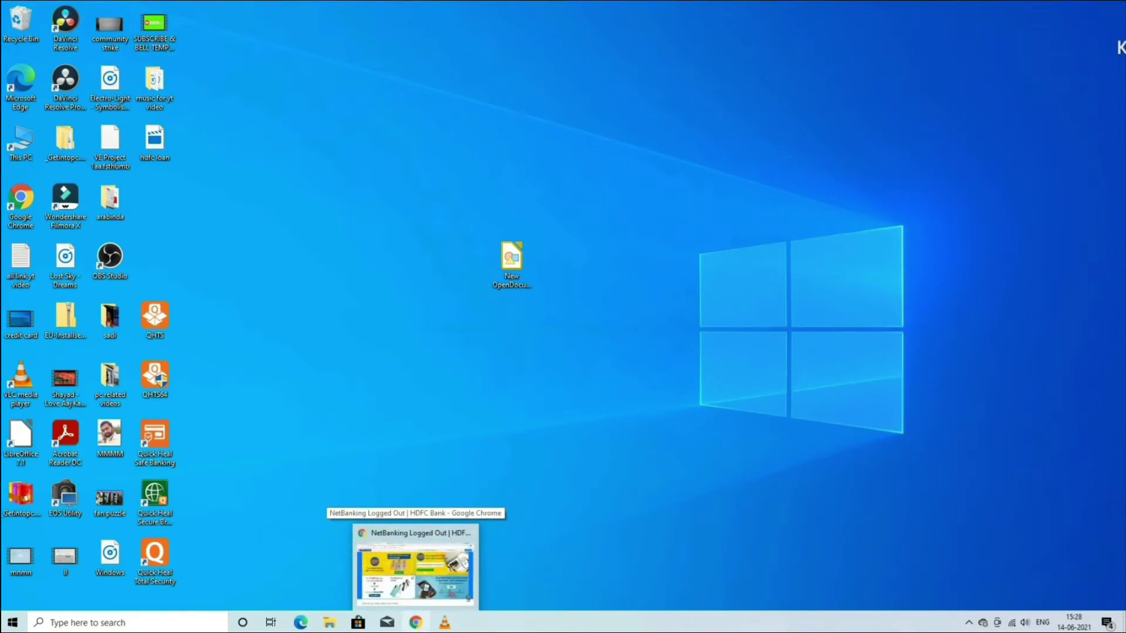
click(415, 564)
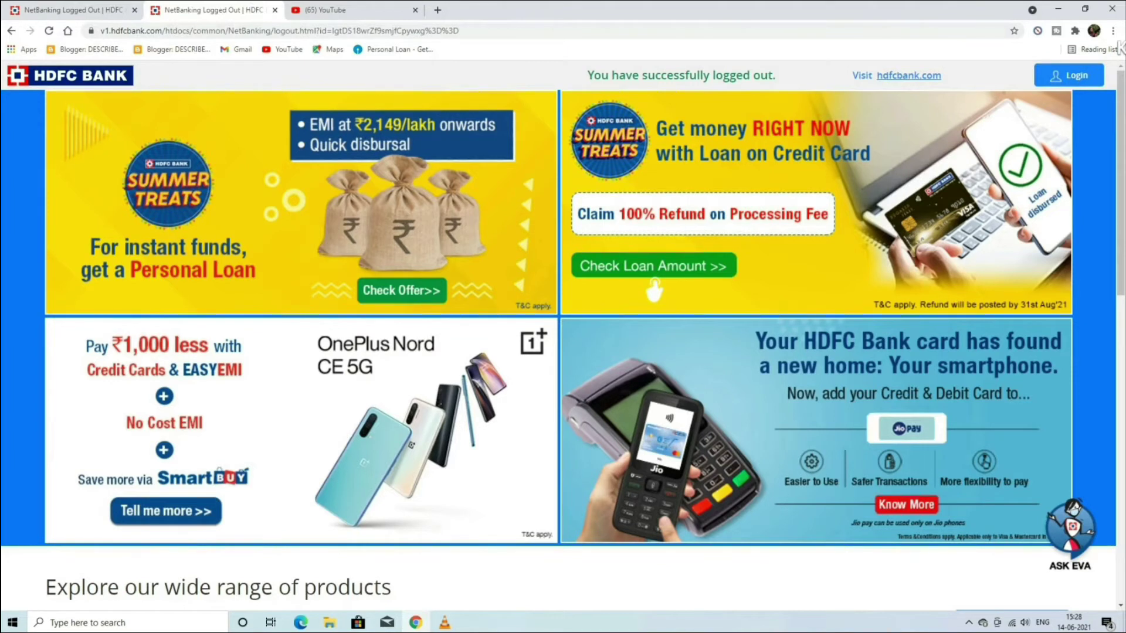
click(652, 282)
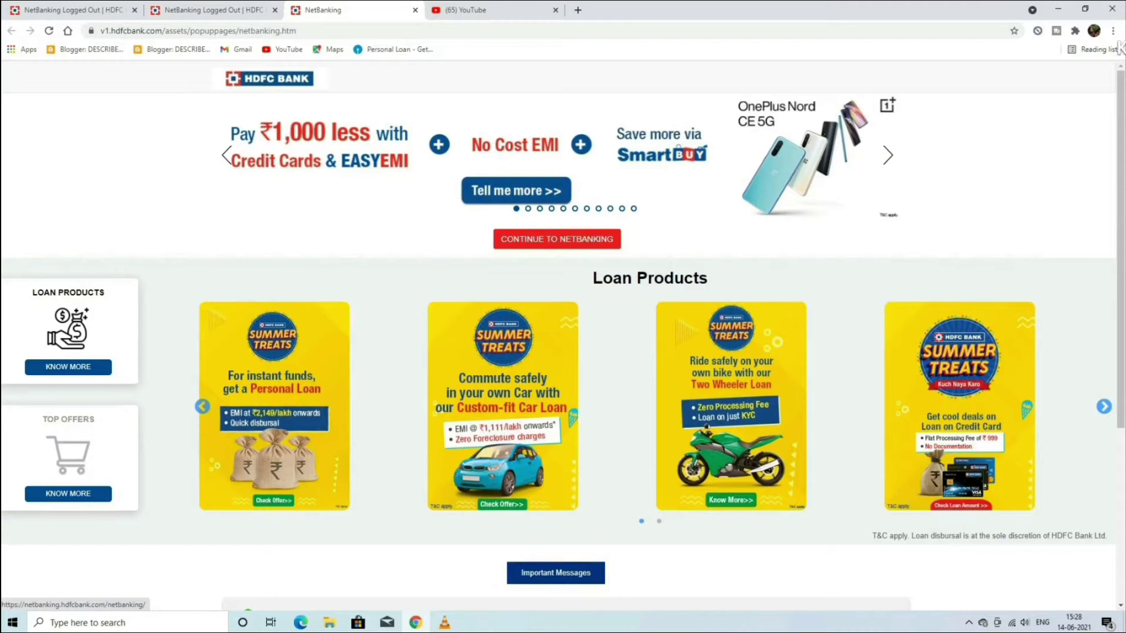
click(557, 239)
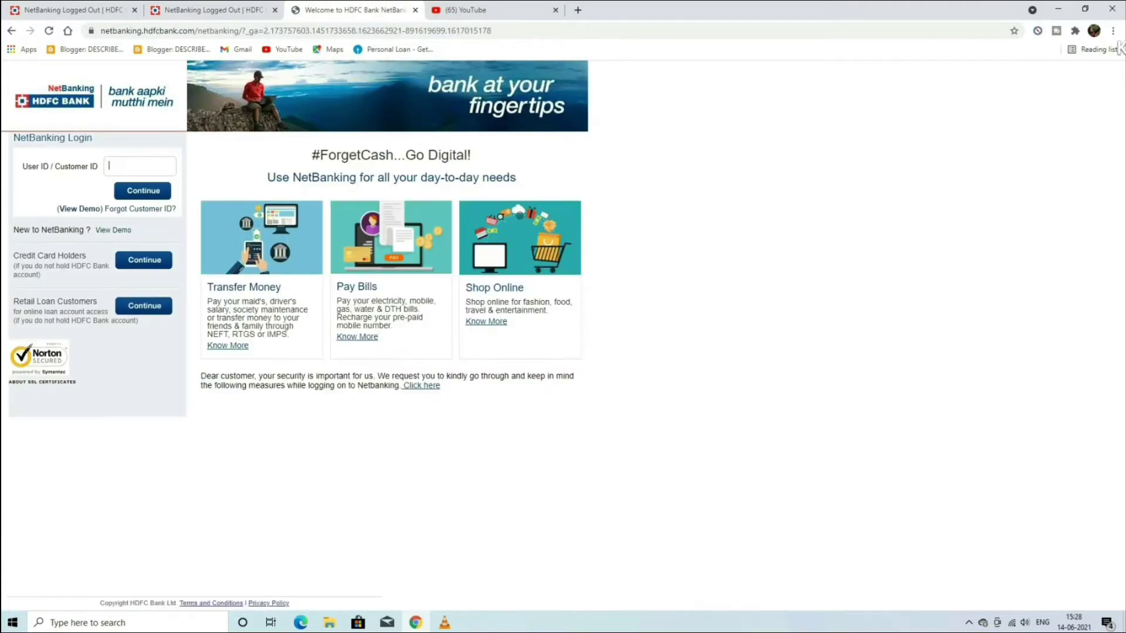
Step: Enter the User ID / Customer ID to begin logging in
text(1)
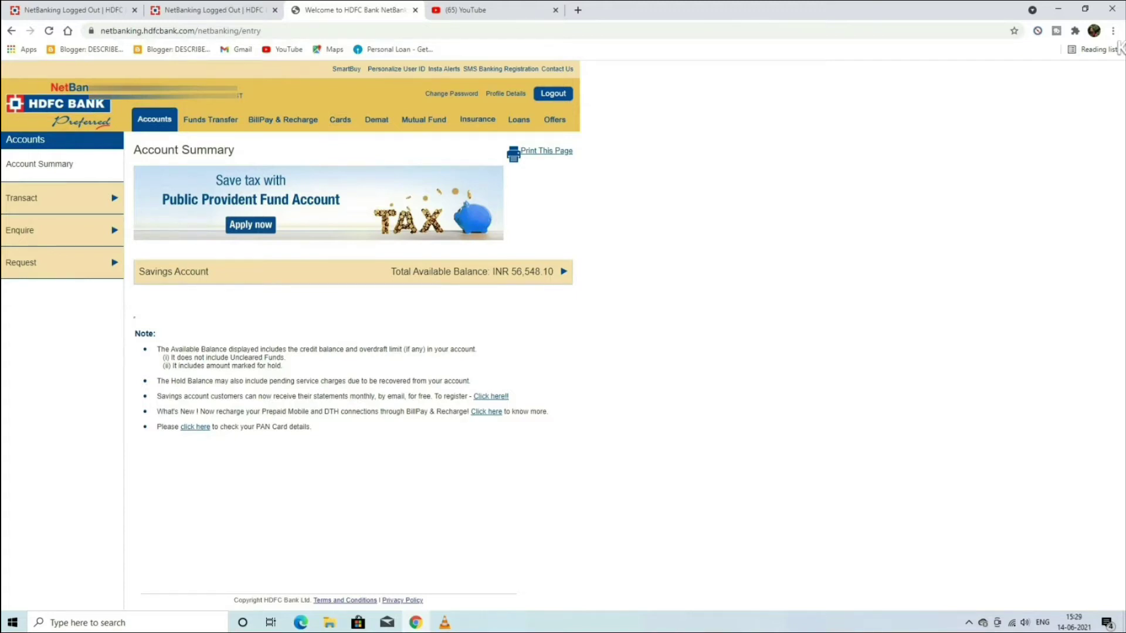
Step: Check the Loans section, then bring up the Offers page with the current promotions
click(519, 119)
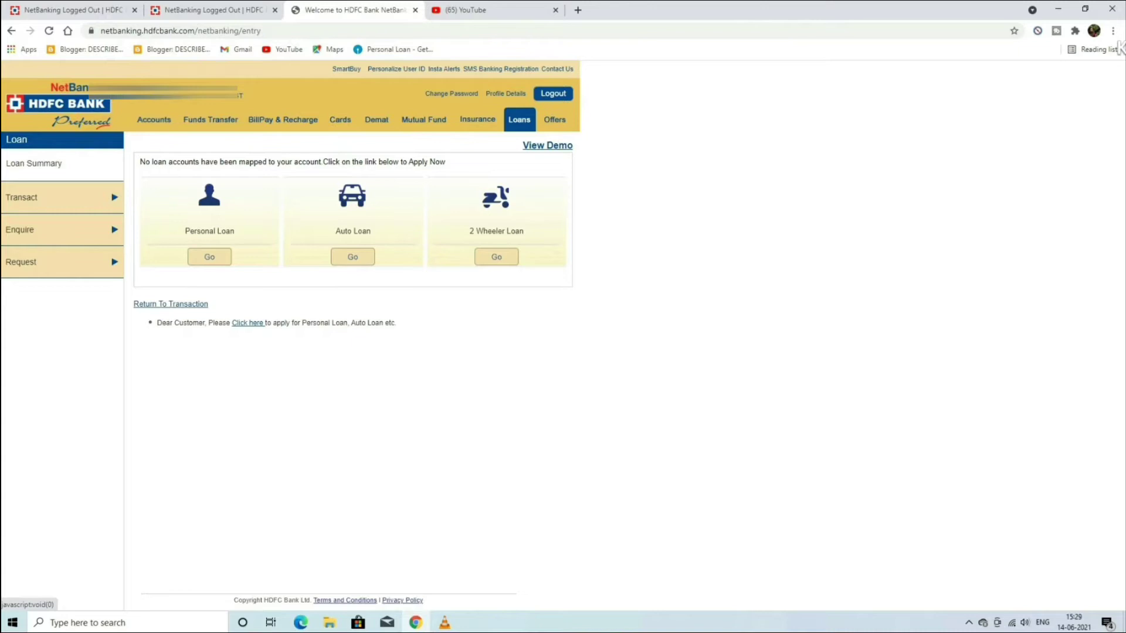
click(555, 120)
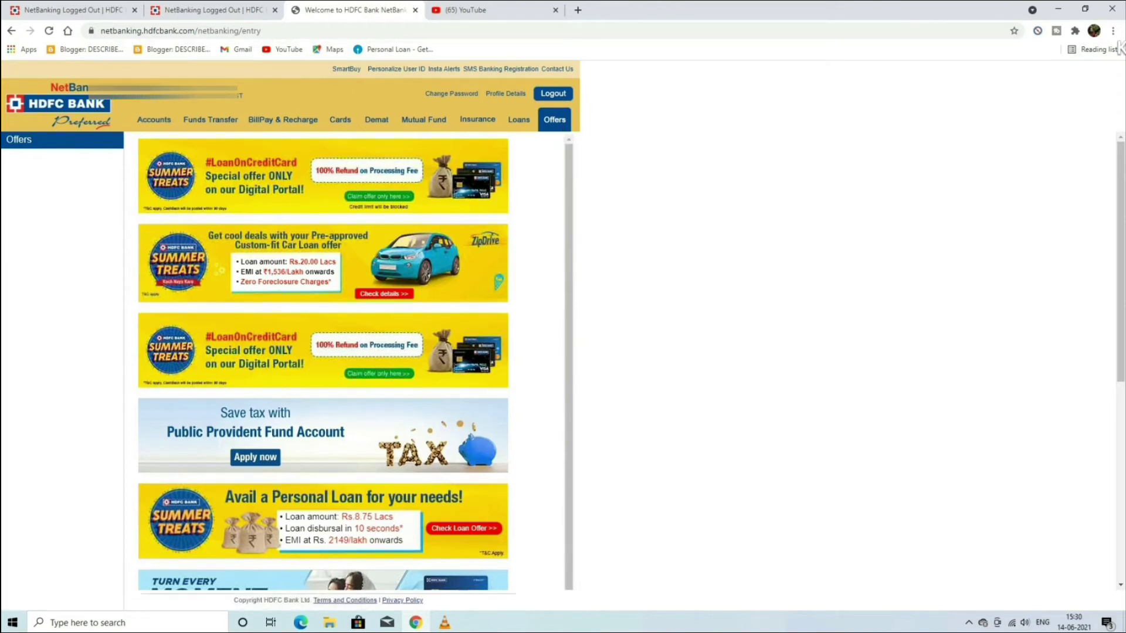
Step: Find the Personal Loan offer of up to Rs.8.75 Lacs and open its loan offer page
scroll(323, 363, down, 4)
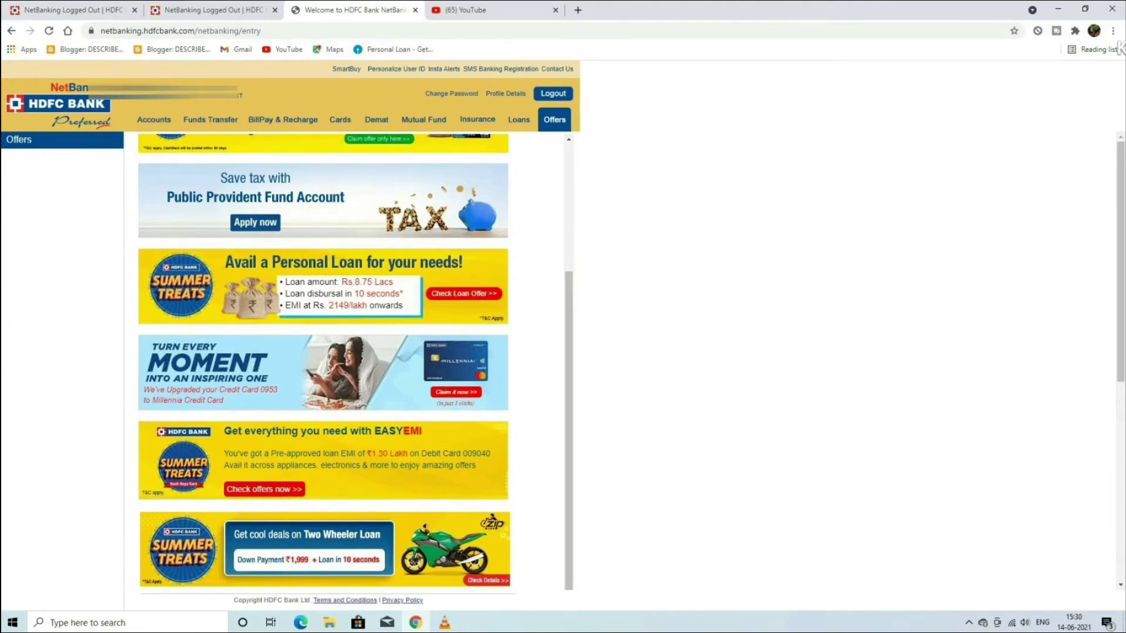
drag(279, 282, 403, 305)
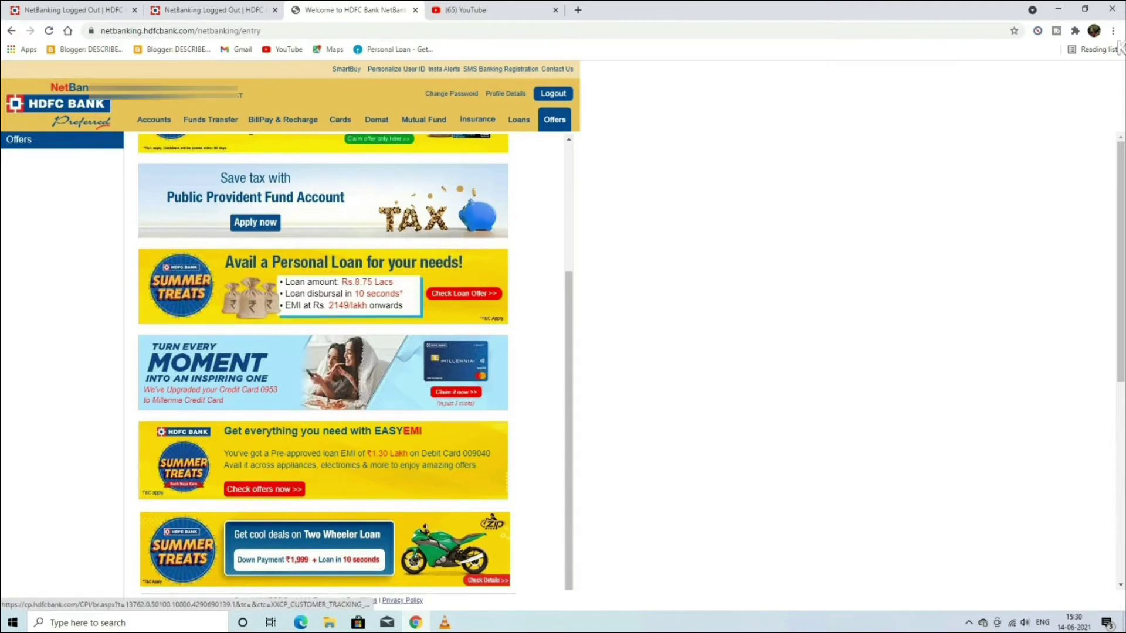
click(464, 293)
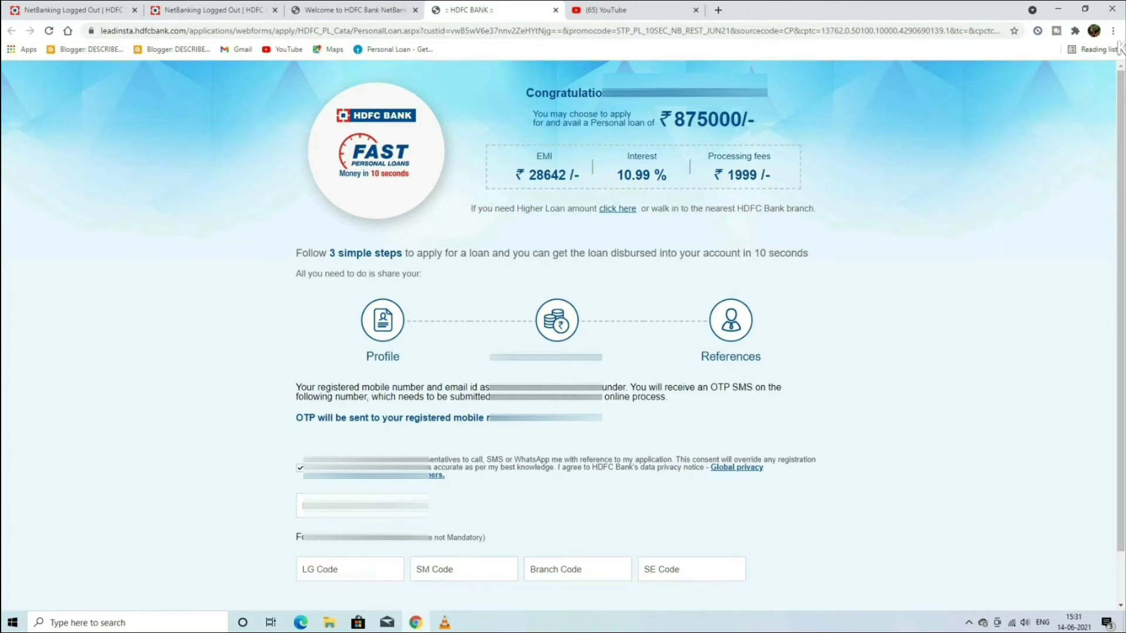
Step: Review the pre-approved offer, highlighting the ₹875000 loan amount and the ₹28642 EMI
scroll(1119, 48, down, 1)
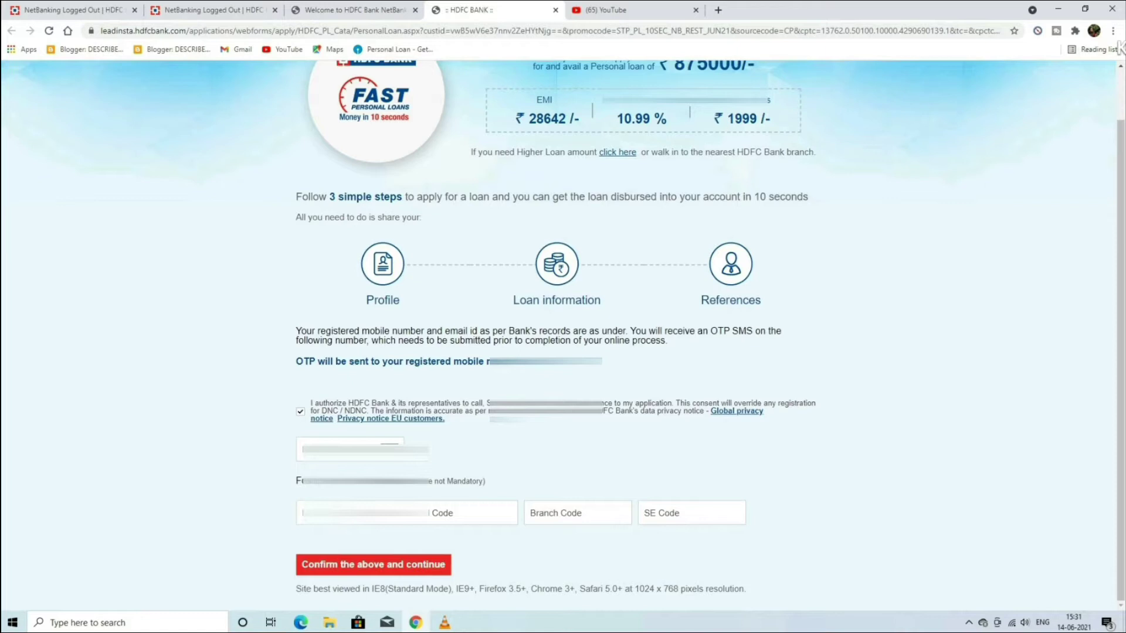
scroll(1119, 48, up, 1)
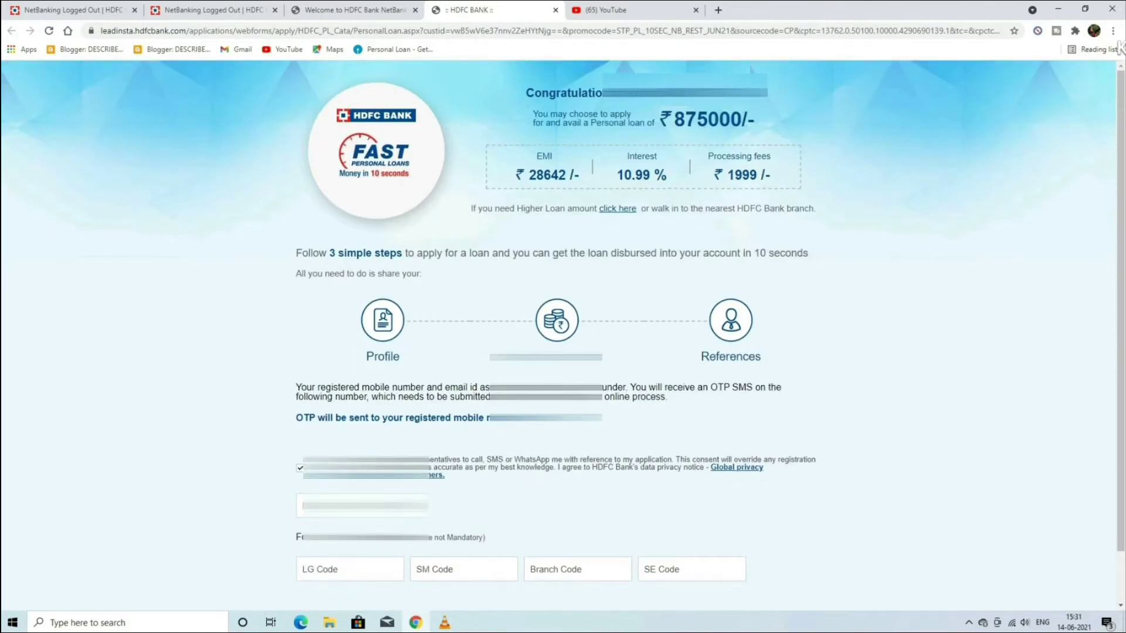
drag(747, 120, 671, 120)
drag(579, 175, 515, 175)
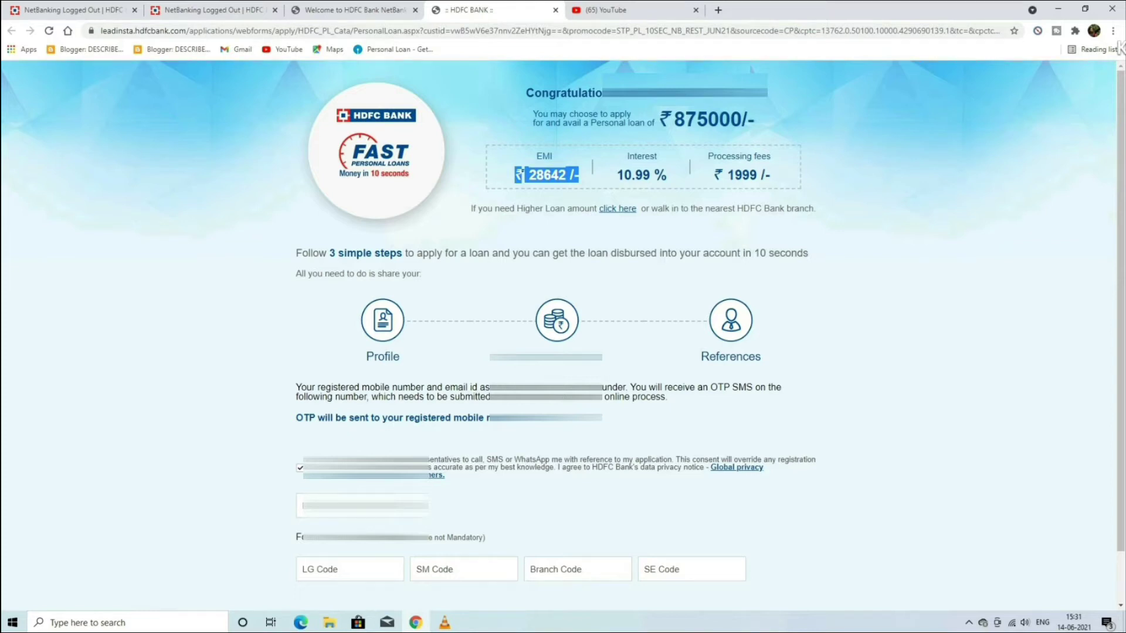
Step: Scroll down the ₹875000 offer page toward the confirm-and-continue button
scroll(1120, 48, down, 1)
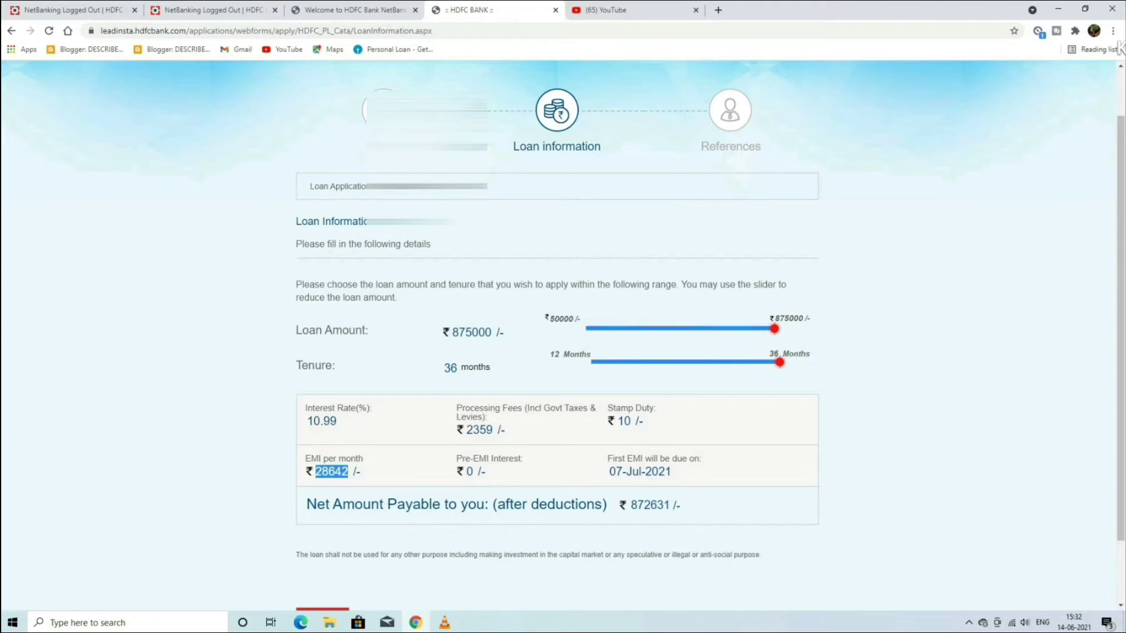
Step: Lower the loan amount from 875000 to 105000 with the slider and Left arrow key
drag(774, 328, 617, 329)
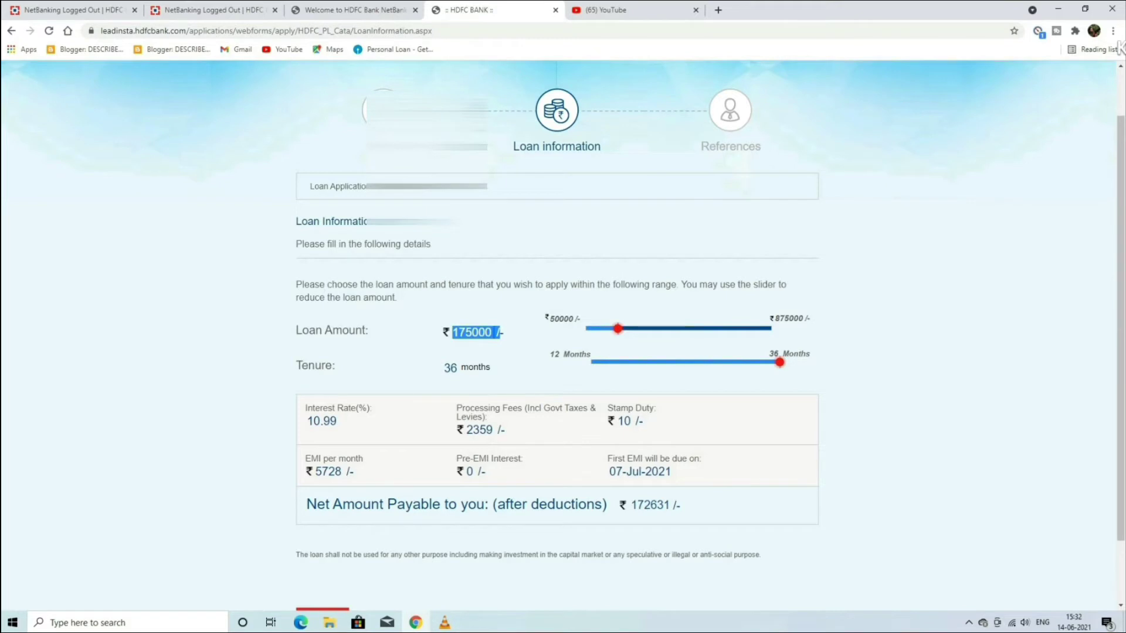
key(Tab)
key(Left)
key(Left)
key(Left)
key(Left)
key(Left)
key(Left)
key(Left)
key(Left)
key(Left)
key(Left)
key(Left)
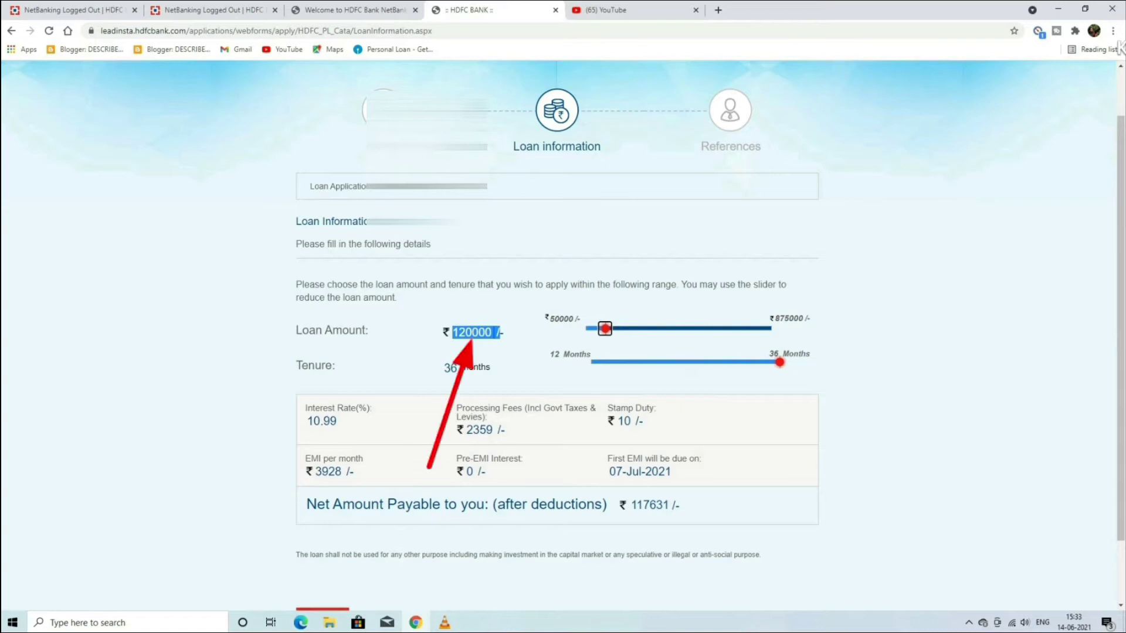
key(Left)
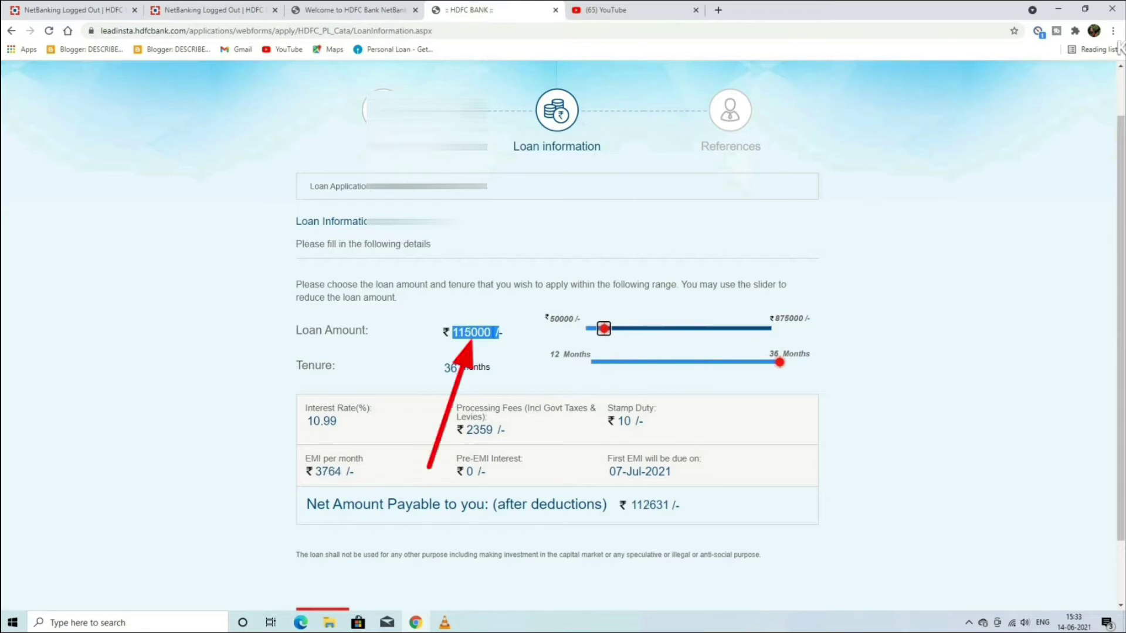
key(Left)
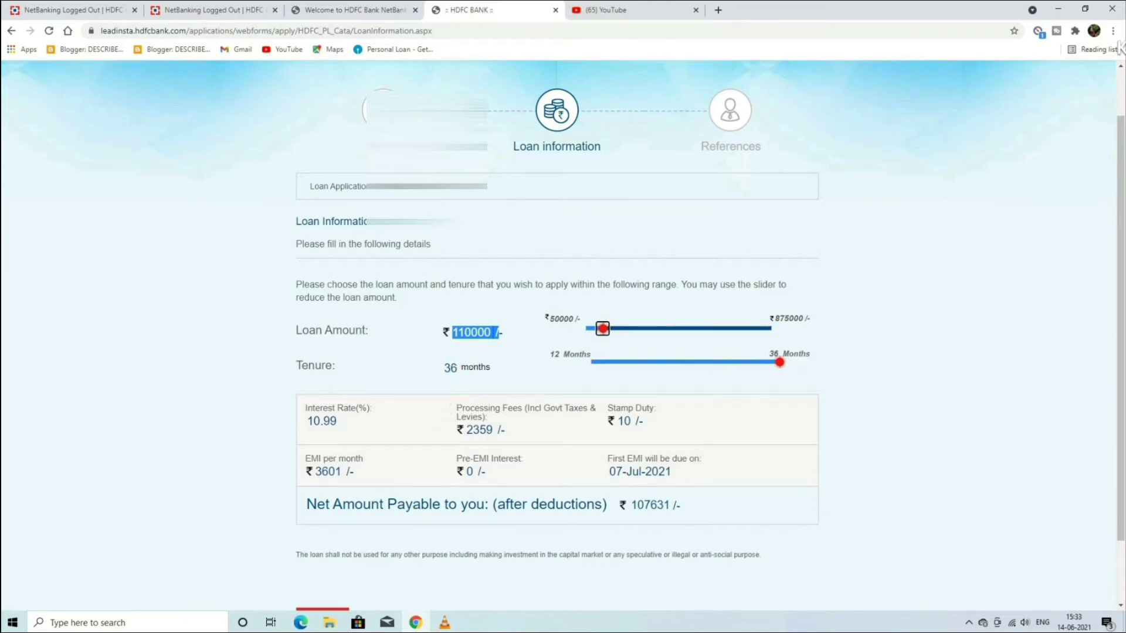
key(Left)
Step: Highlight the new ₹3437 EMI and the first EMI due date for review
triple_click(354, 470)
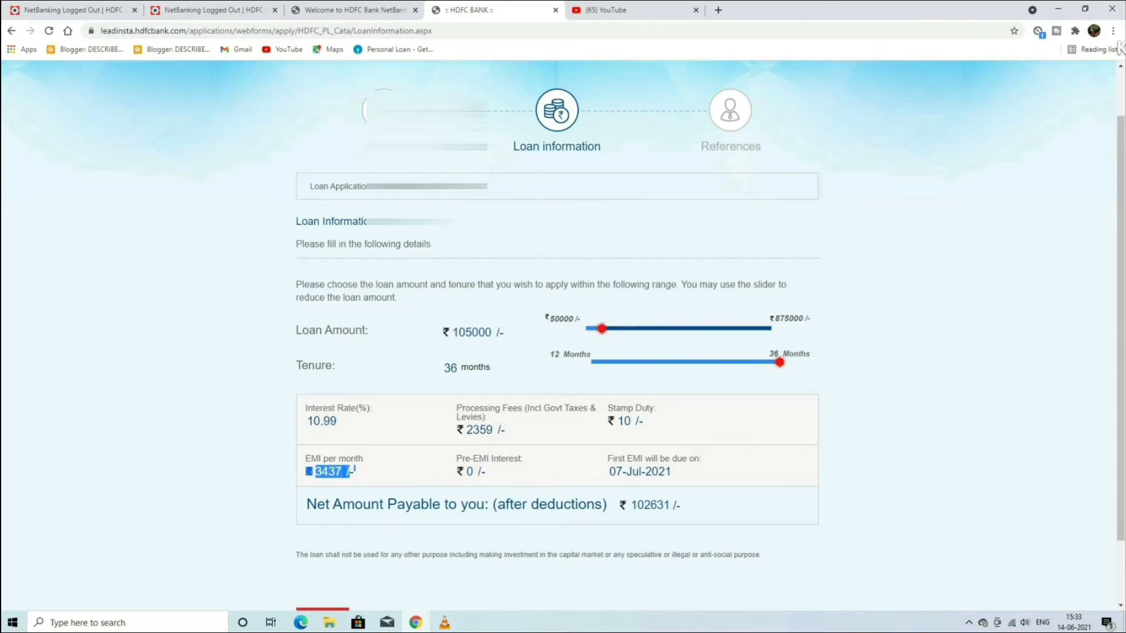
drag(609, 471, 700, 460)
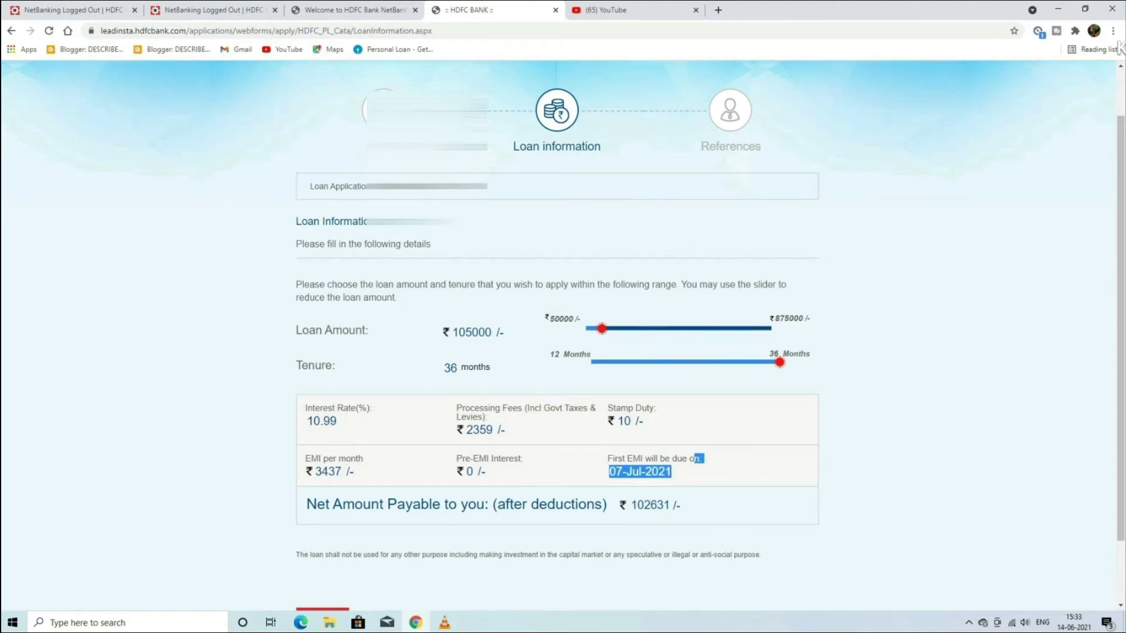
click(1120, 49)
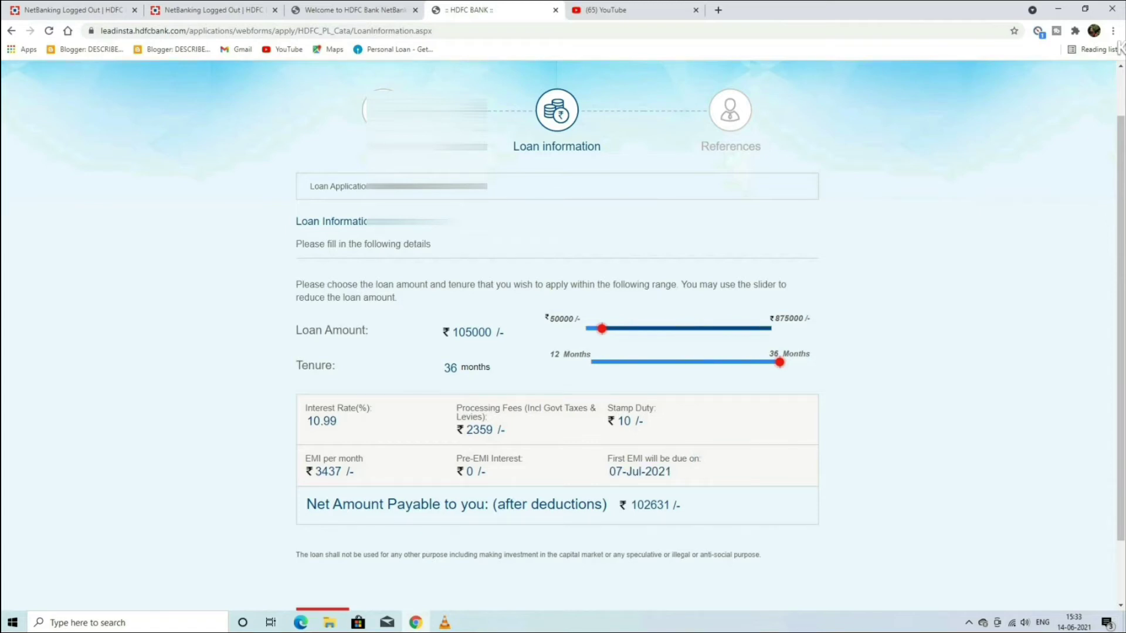
Step: Leave the tenure at 36 months and continue to the loan insurance step
scroll(1120, 48, down, 1)
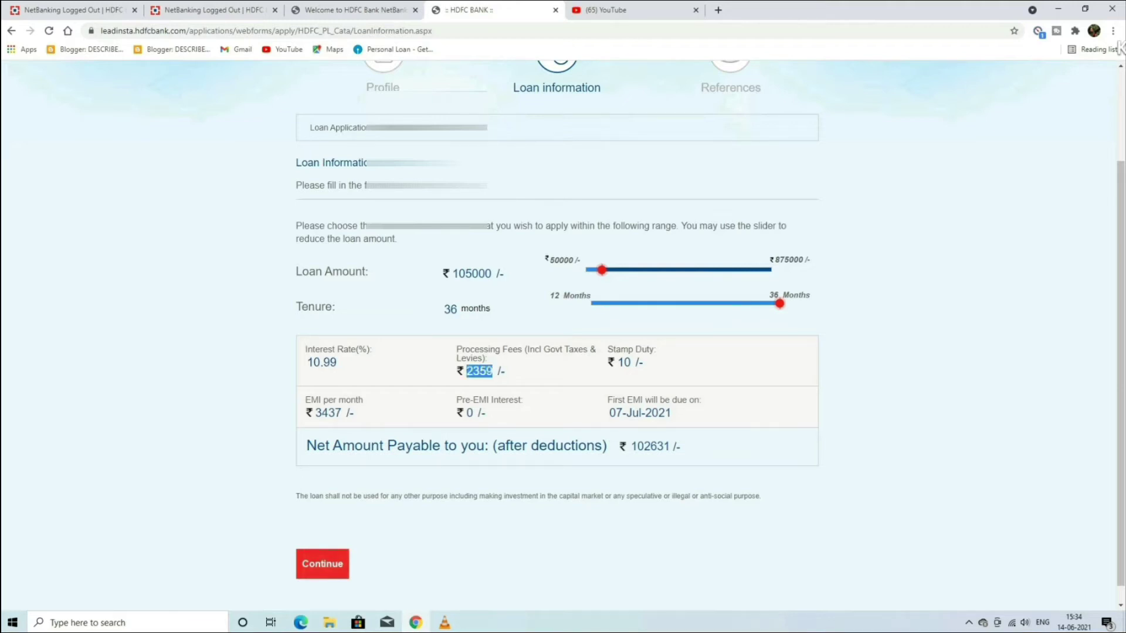
scroll(1120, 48, down, 1)
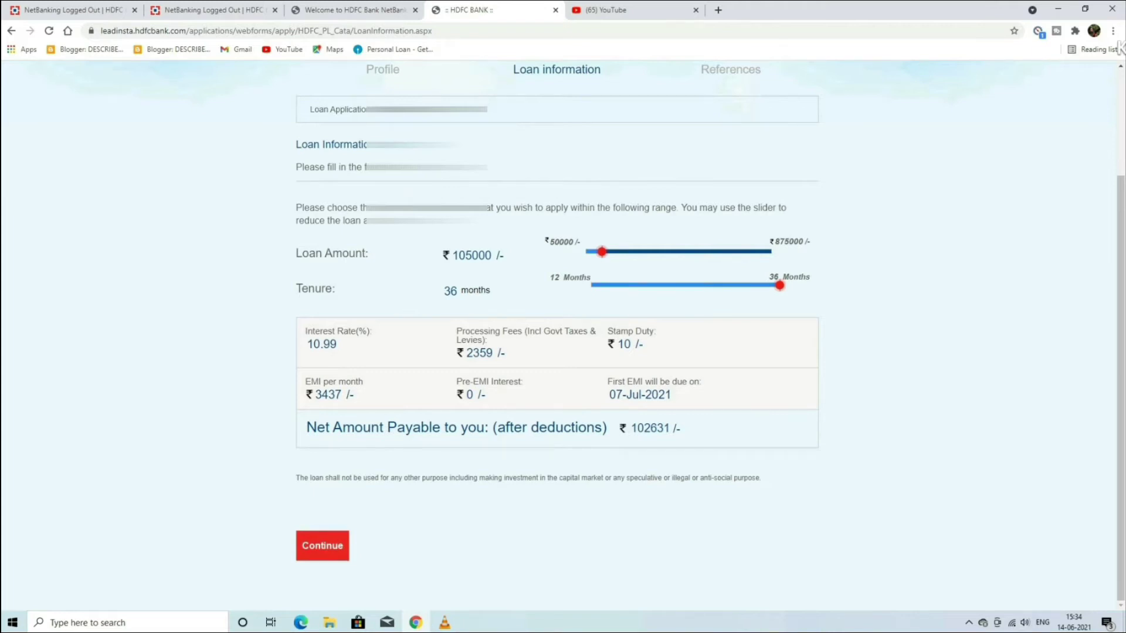
scroll(1120, 48, up, 2)
key(Tab)
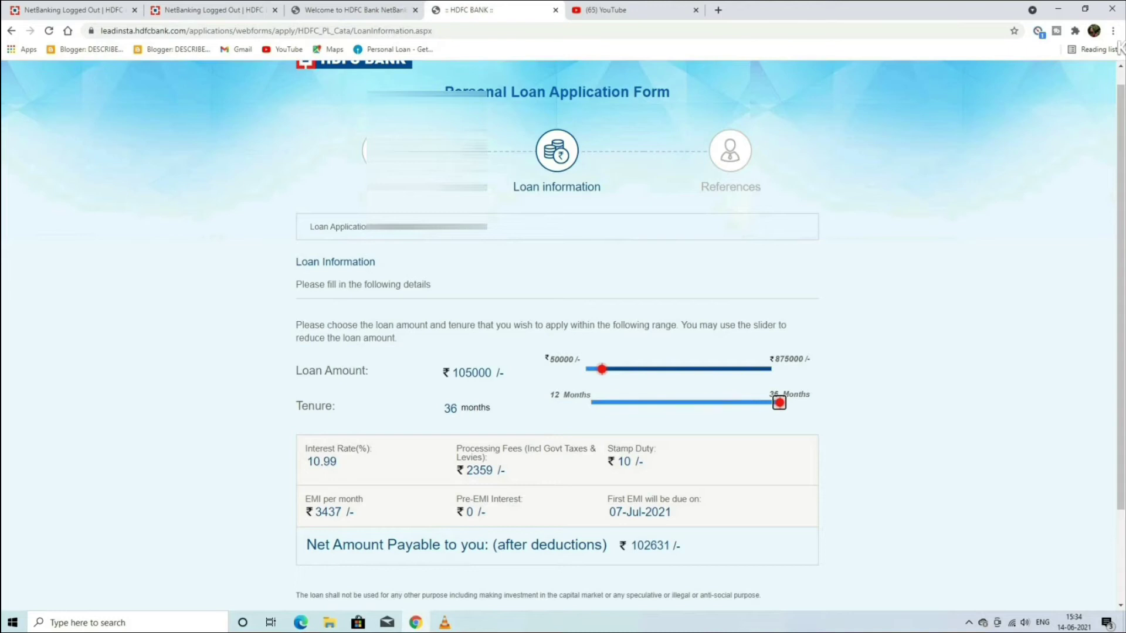
scroll(1119, 49, down, 1)
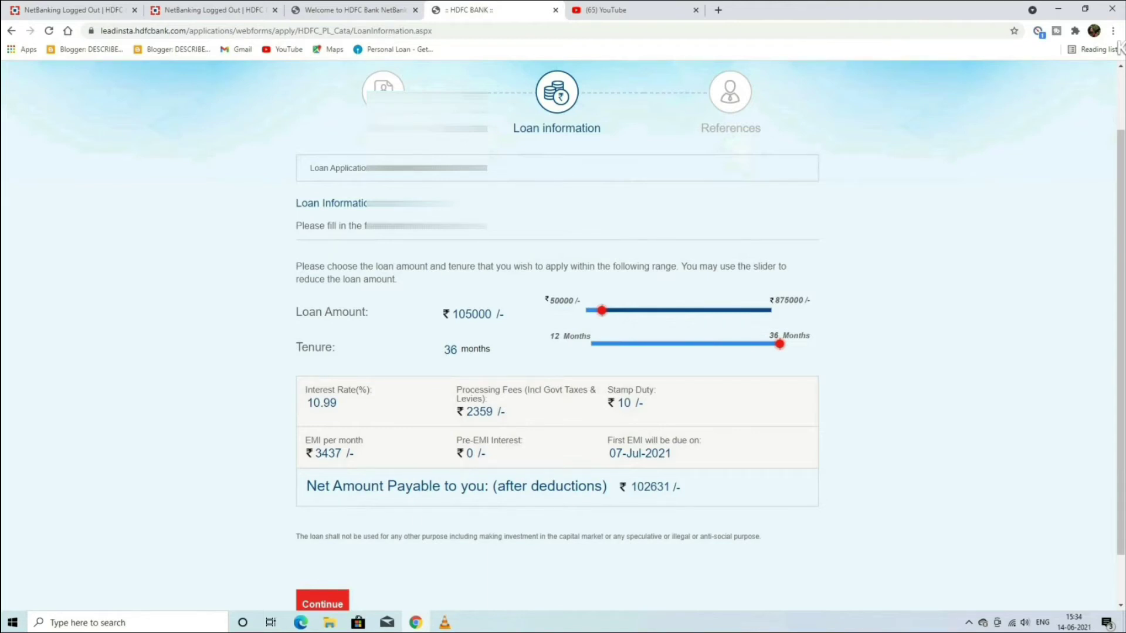
scroll(1119, 48, down, 1)
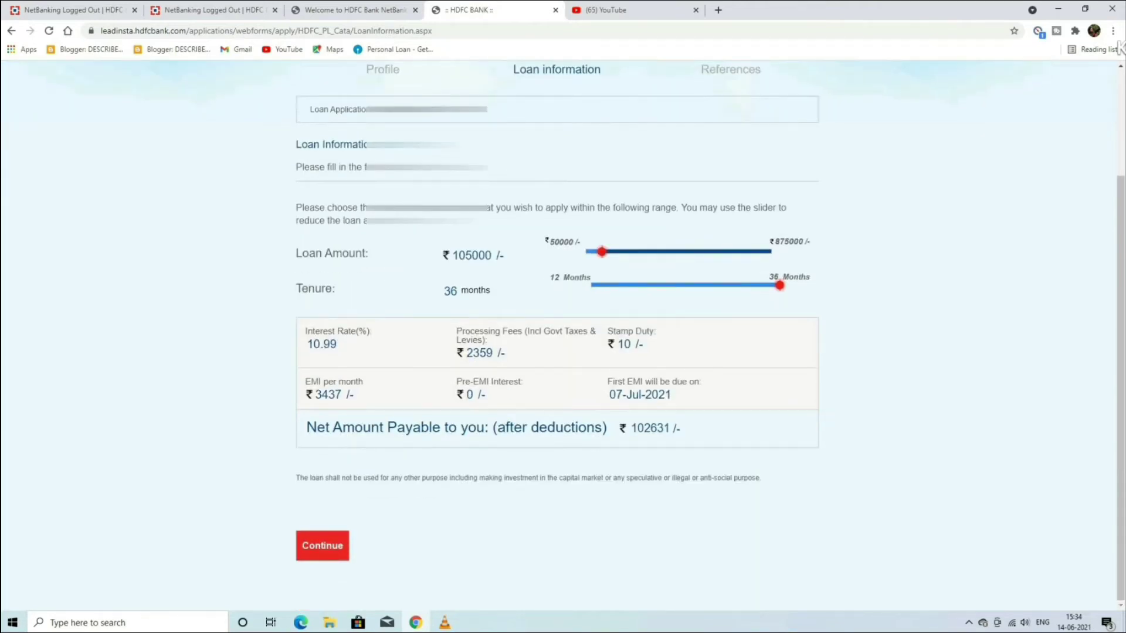
key(Return)
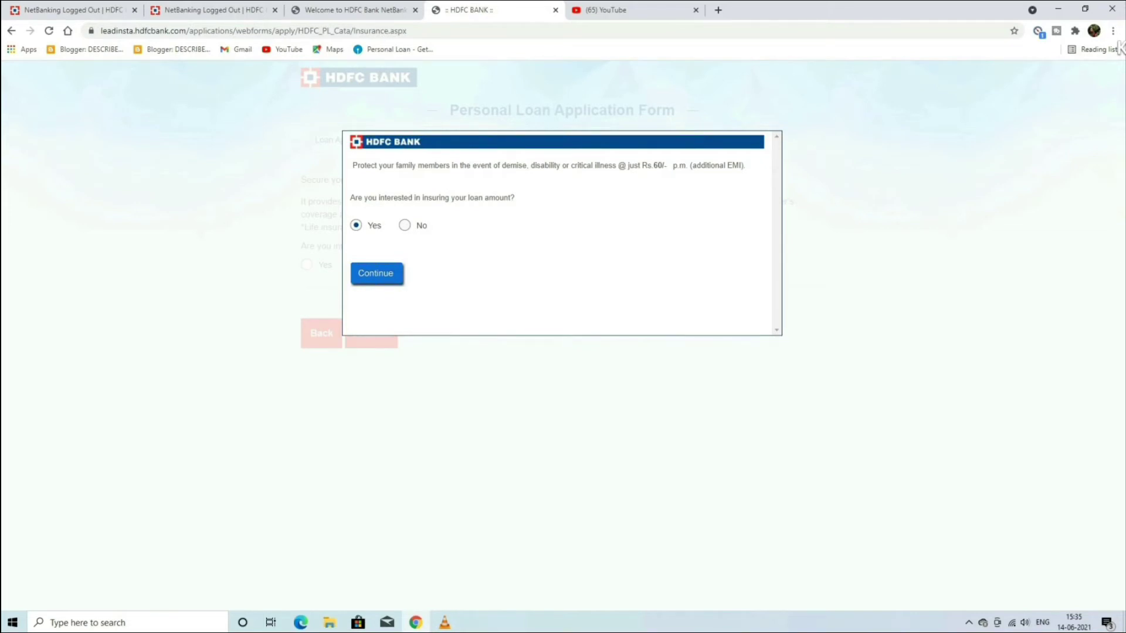
Step: Change the loan insurance answer from Yes to No
key(Right)
Step: Submit the No insurance choice to reach the References step
click(377, 274)
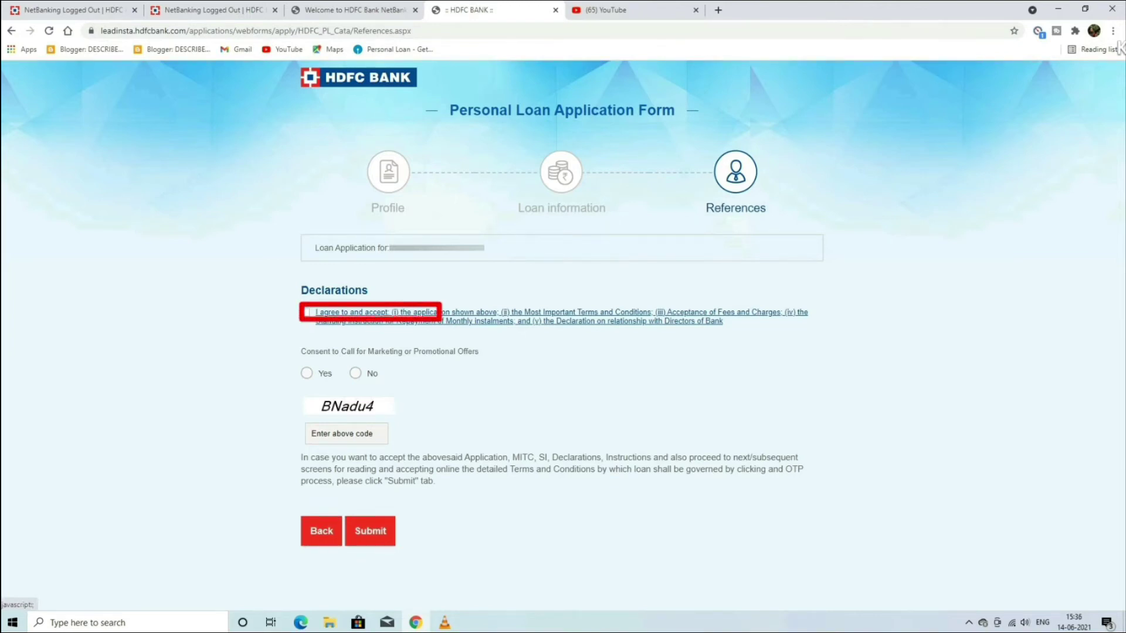
Step: Read the full loan declaration terms to the end and agree, ticking the declarations checkbox
click(370, 312)
scroll(521, 335, down, 15)
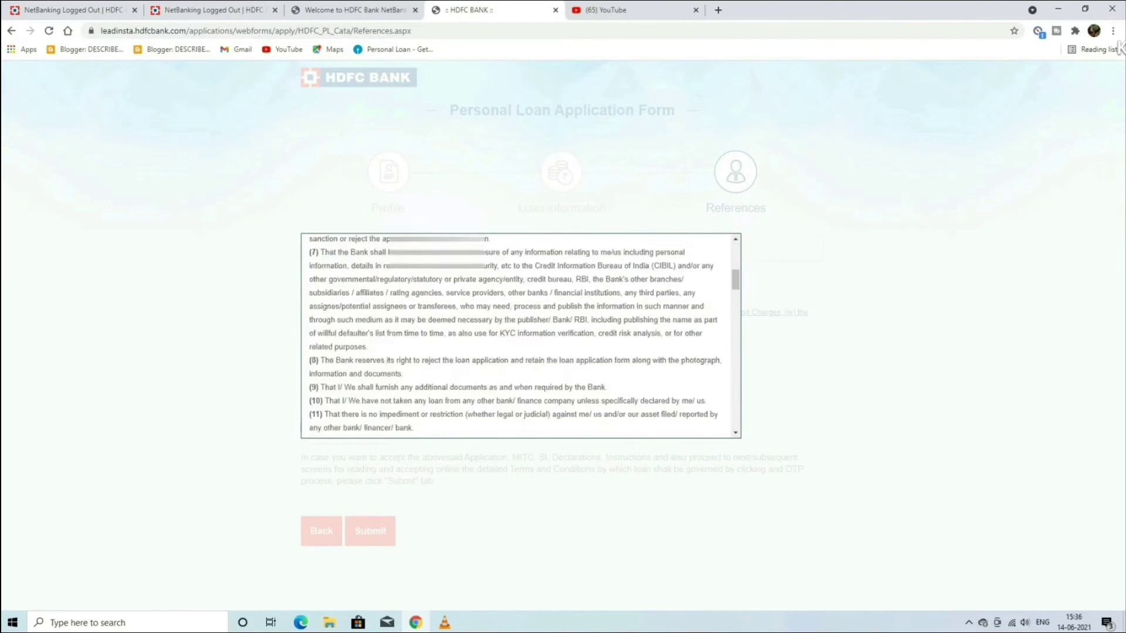
scroll(521, 336, down, 15)
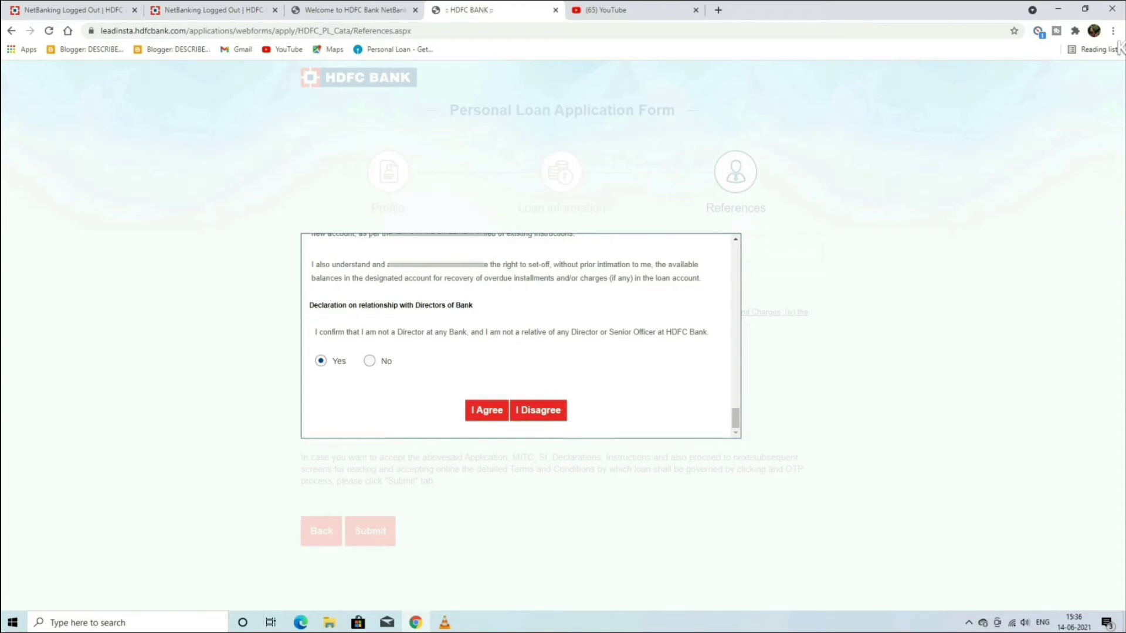
key(Return)
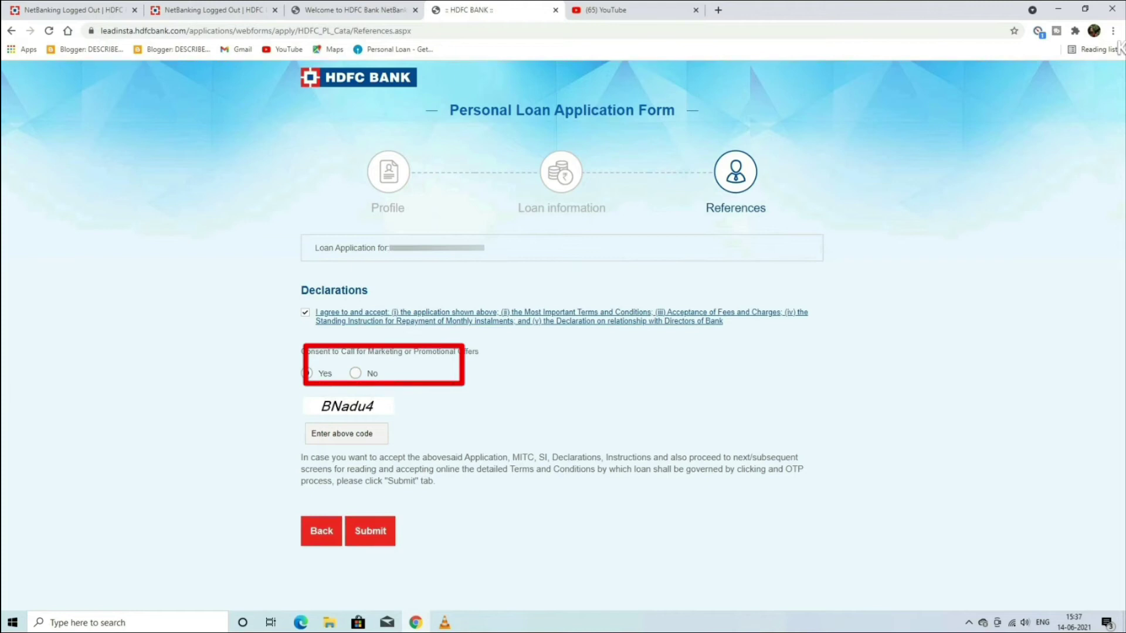
Step: Enter the displayed captcha code and submit the References form with marketing consent given
key(Tab)
key(Tab)
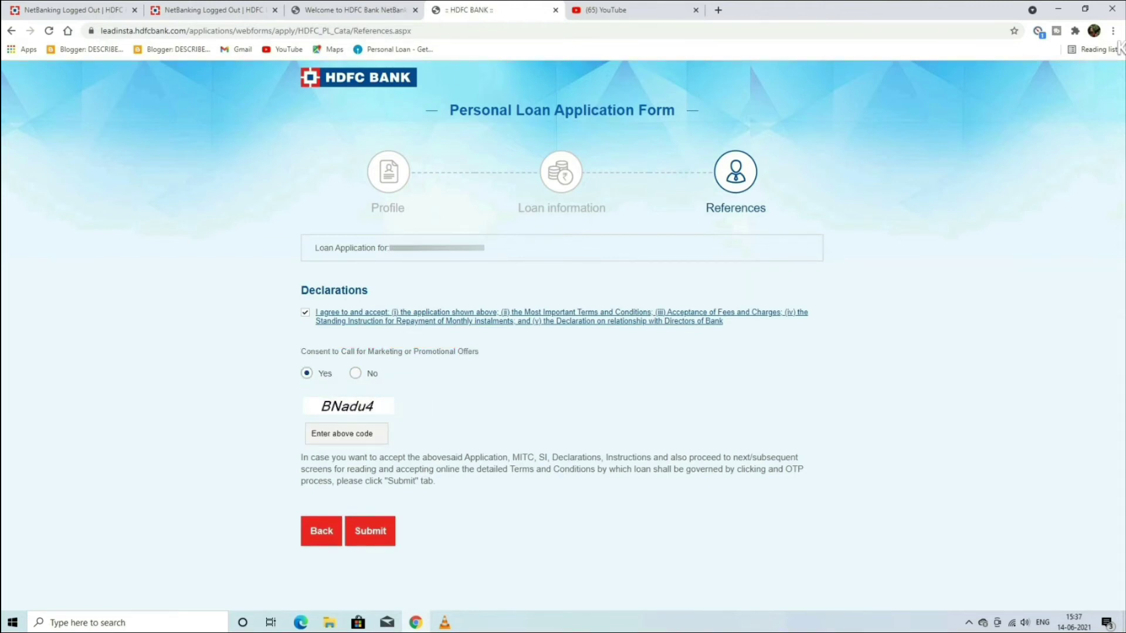
key(shift+Tab)
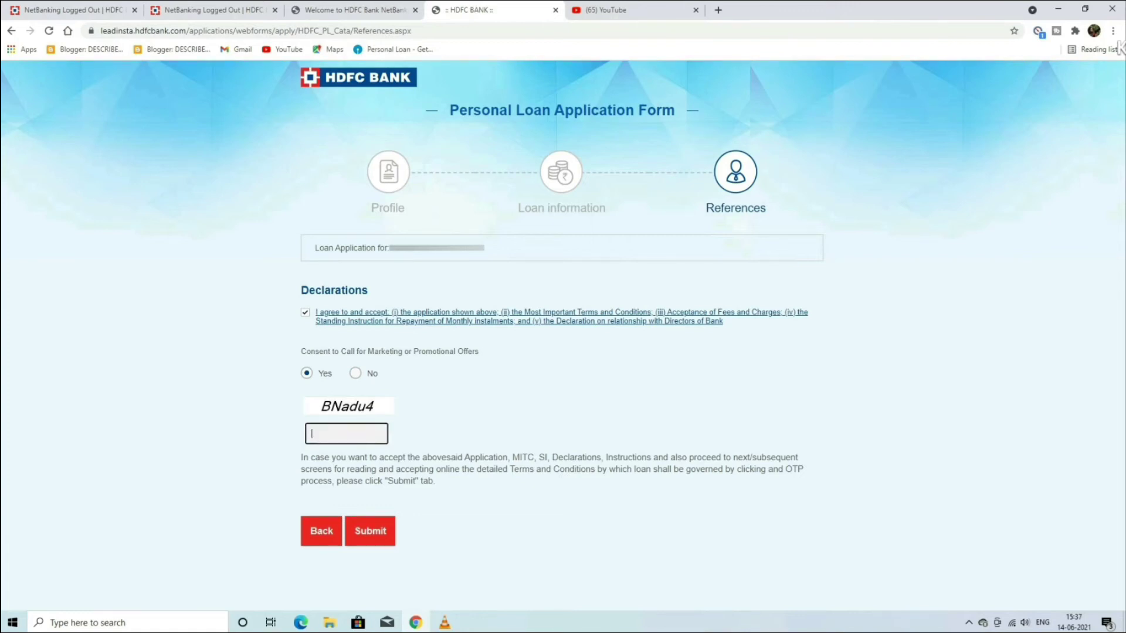
text(BNadu4)
key(Return)
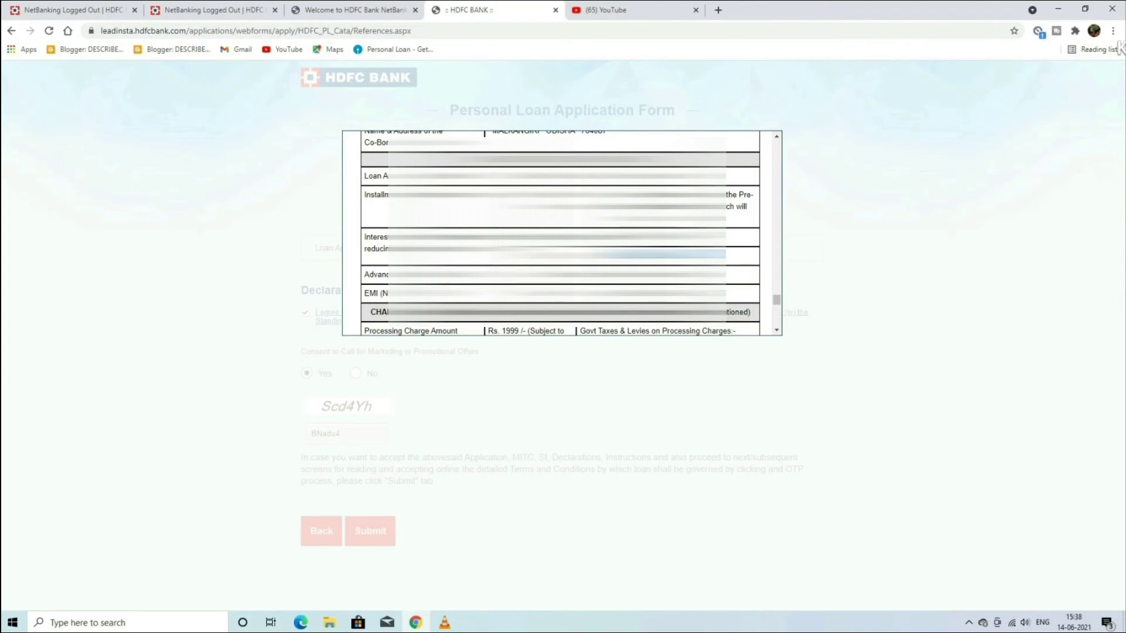
Step: Review the loan charges table, including the Rs. 1999 processing charge, through to the OTP prompt
scroll(559, 234, down, 2)
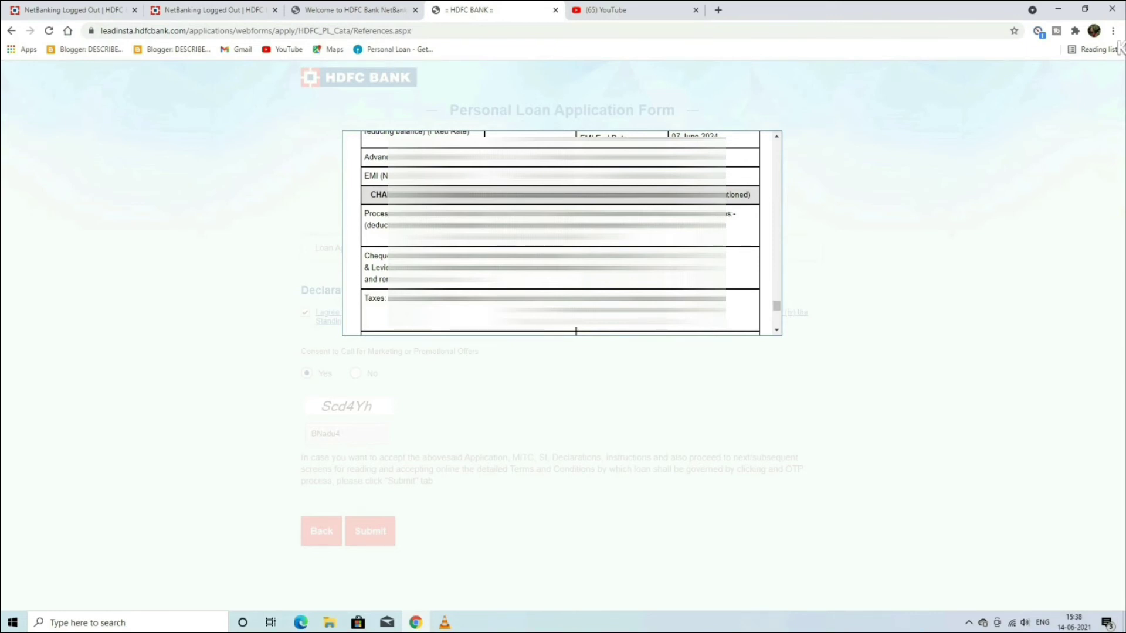
scroll(559, 234, down, 4)
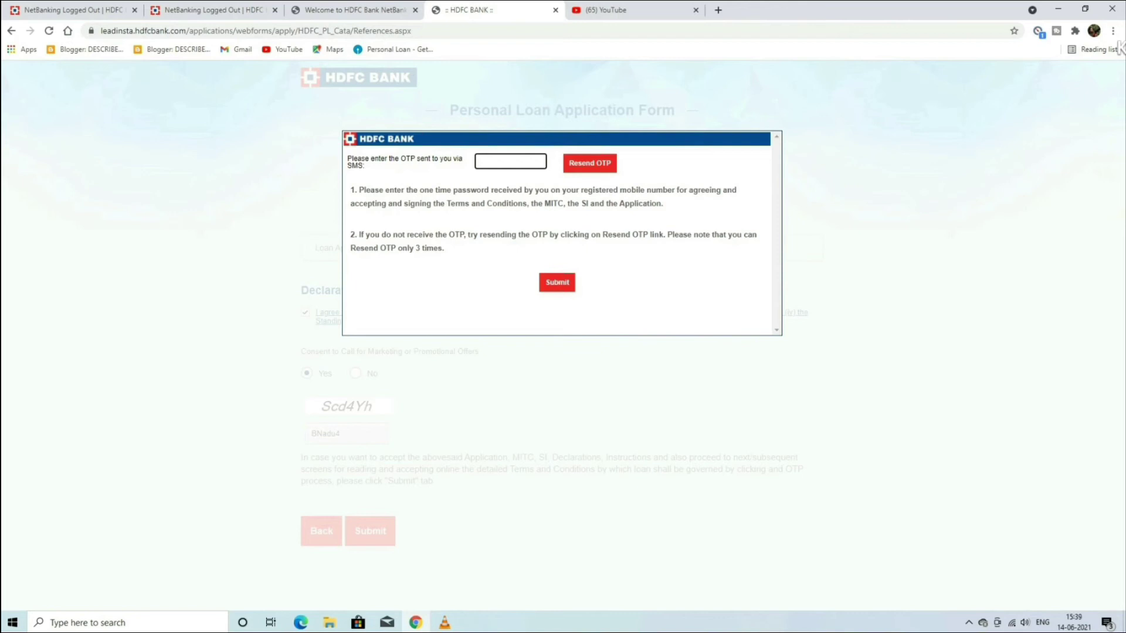
Step: Enter the SMS one-time password to confirm the Rs. 105000 personal loan disbursal
key(Return)
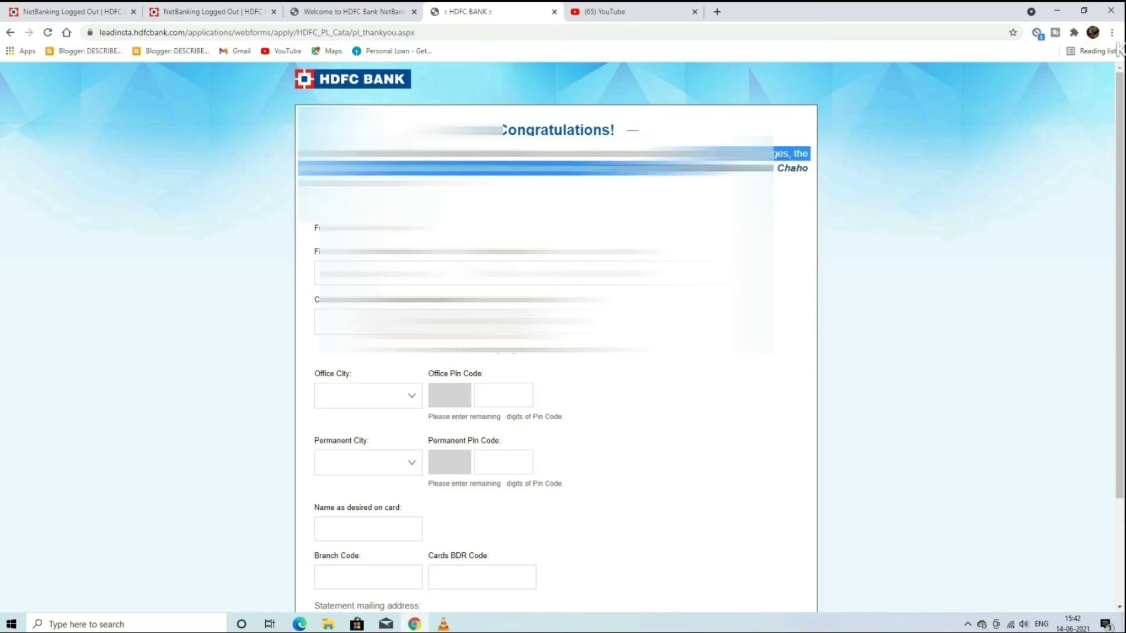
scroll(556, 337, down, 3)
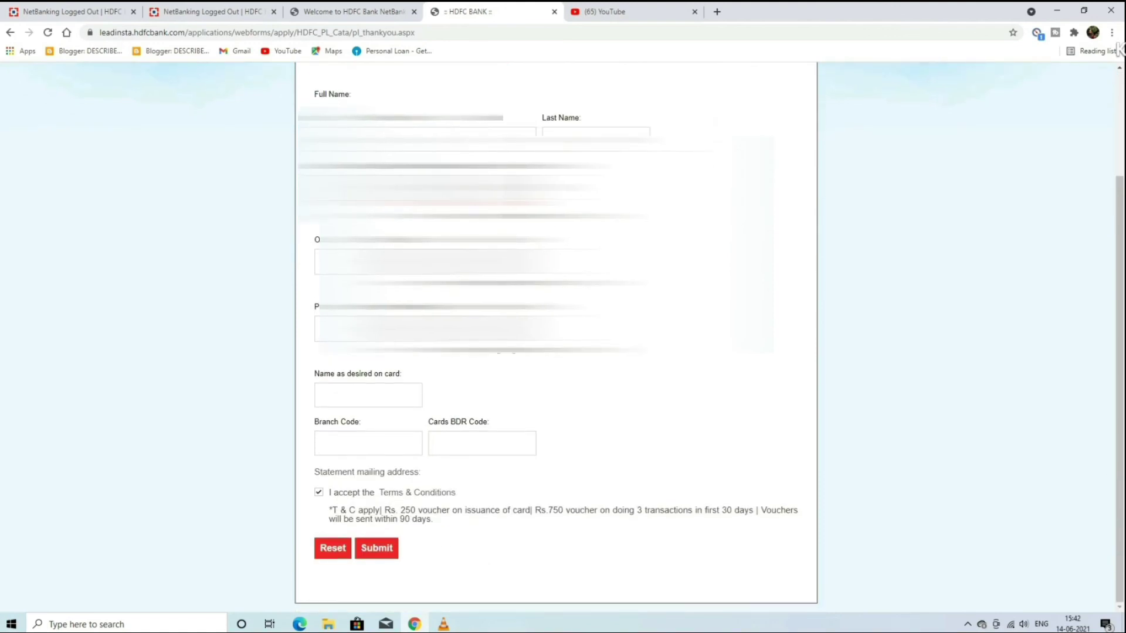
scroll(556, 337, up, 3)
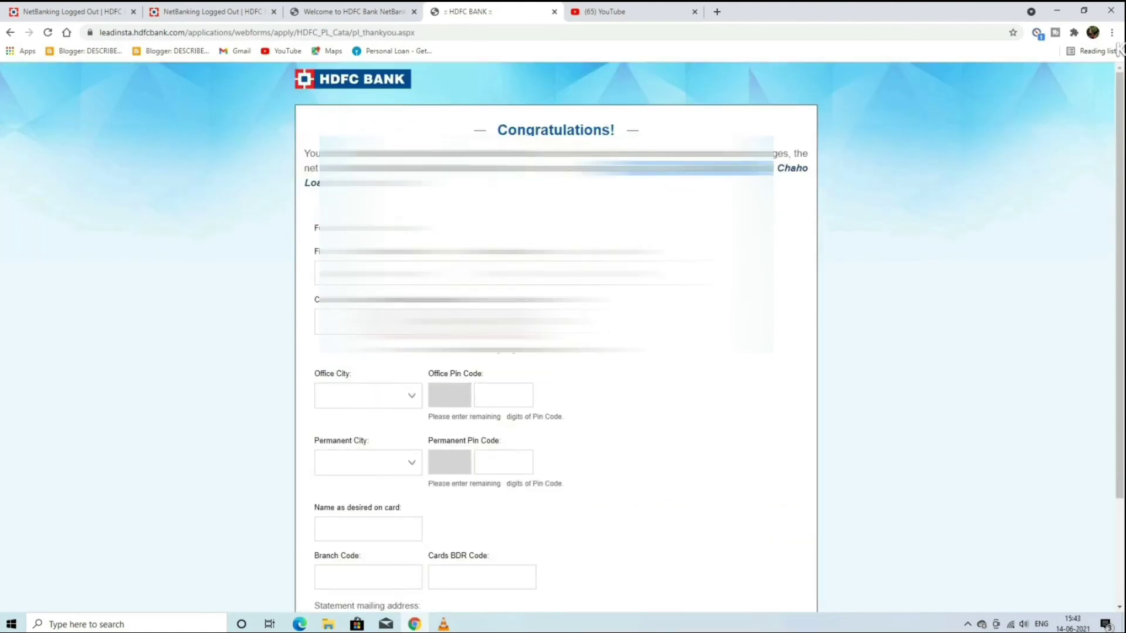
drag(309, 176, 404, 507)
click(405, 508)
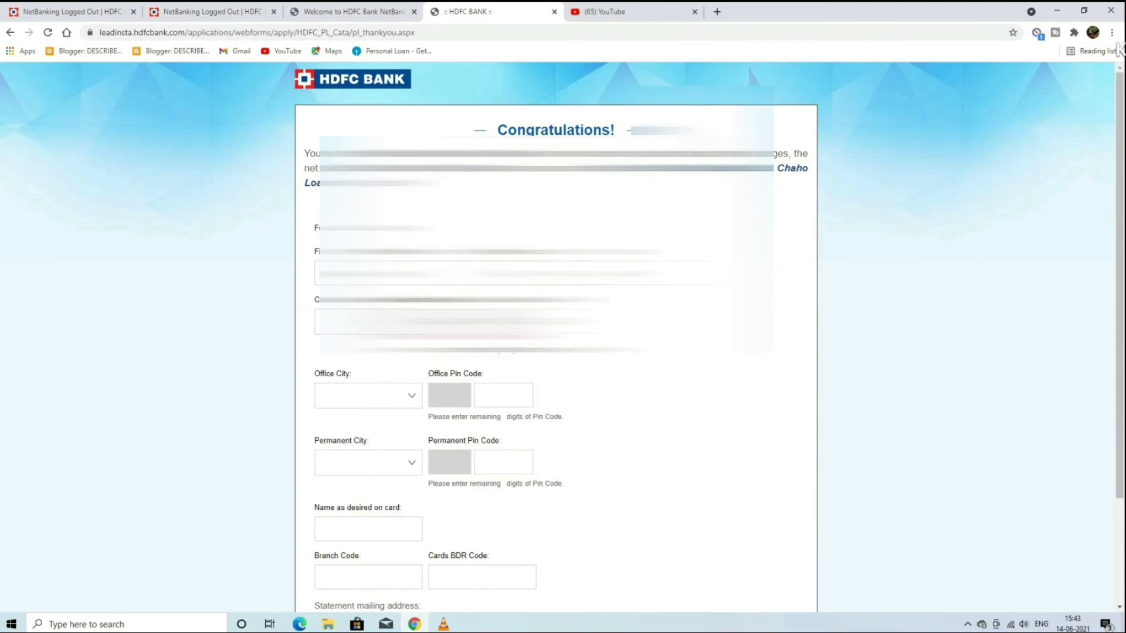
scroll(556, 337, down, 1)
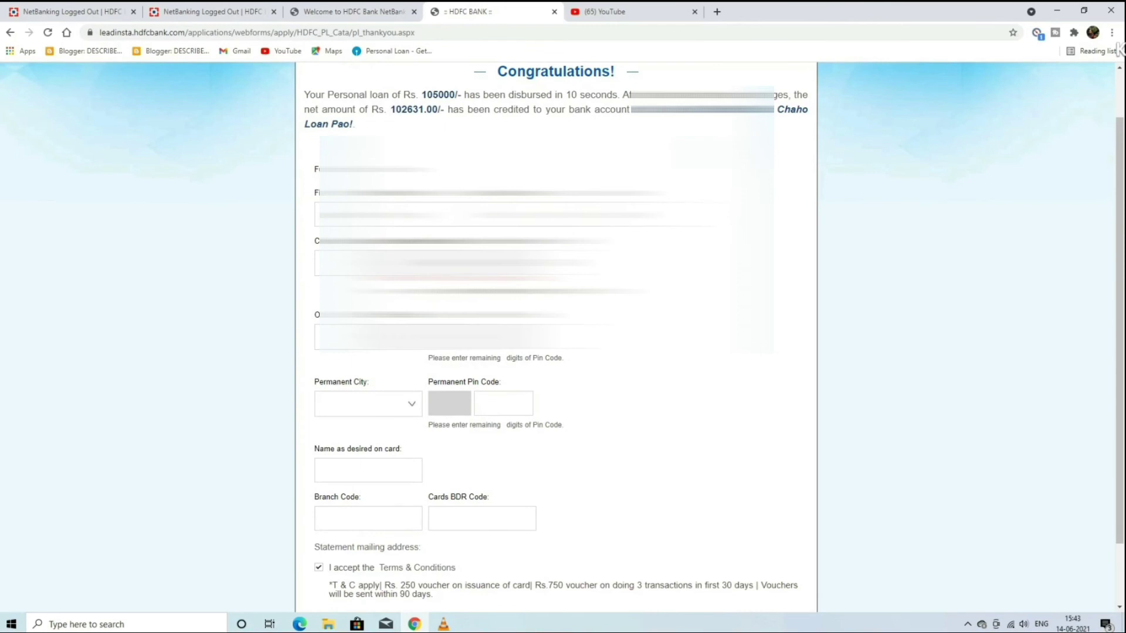
scroll(556, 338, down, 1)
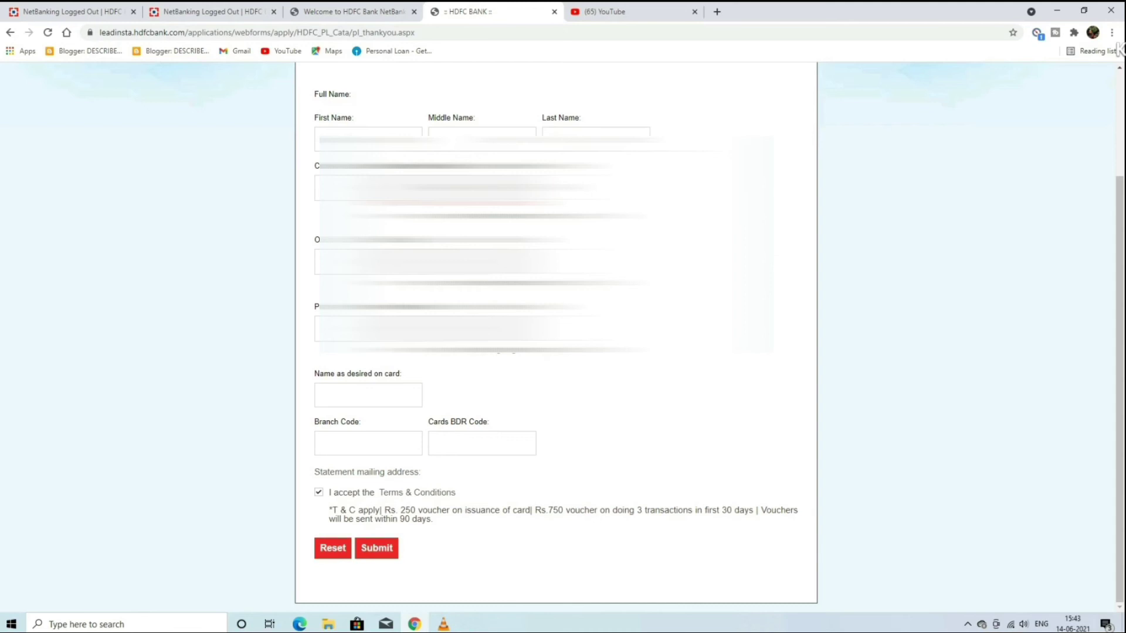
scroll(556, 334, up, 3)
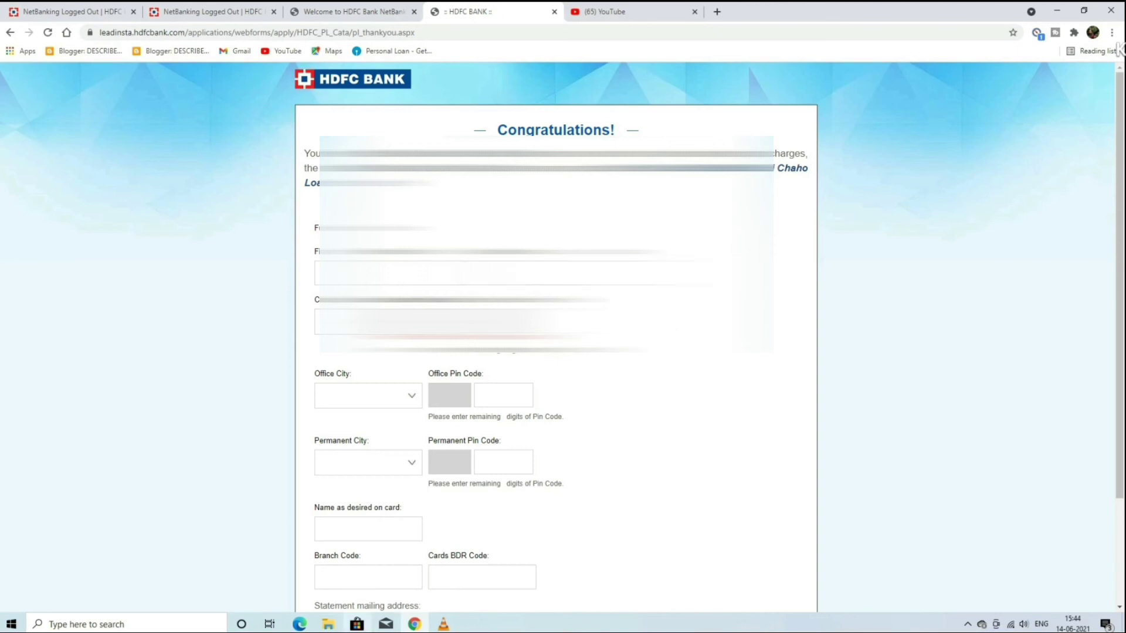
scroll(1120, 50, down, 3)
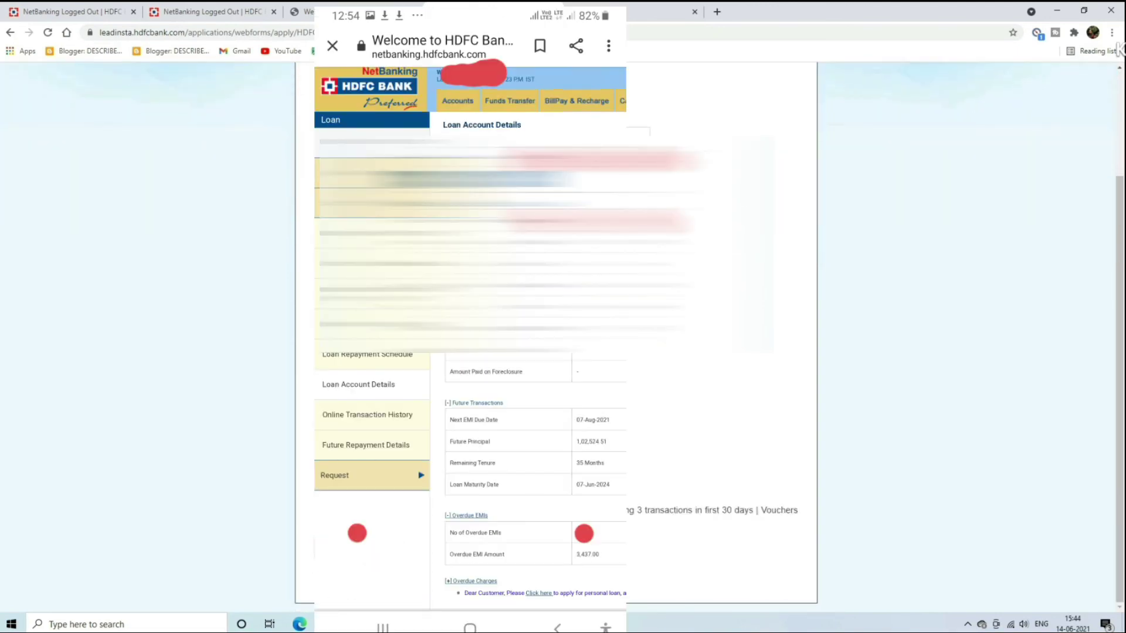
Step: Switch to the second browser tab showing the logged-out NetBanking page
scroll(1120, 50, up, 1)
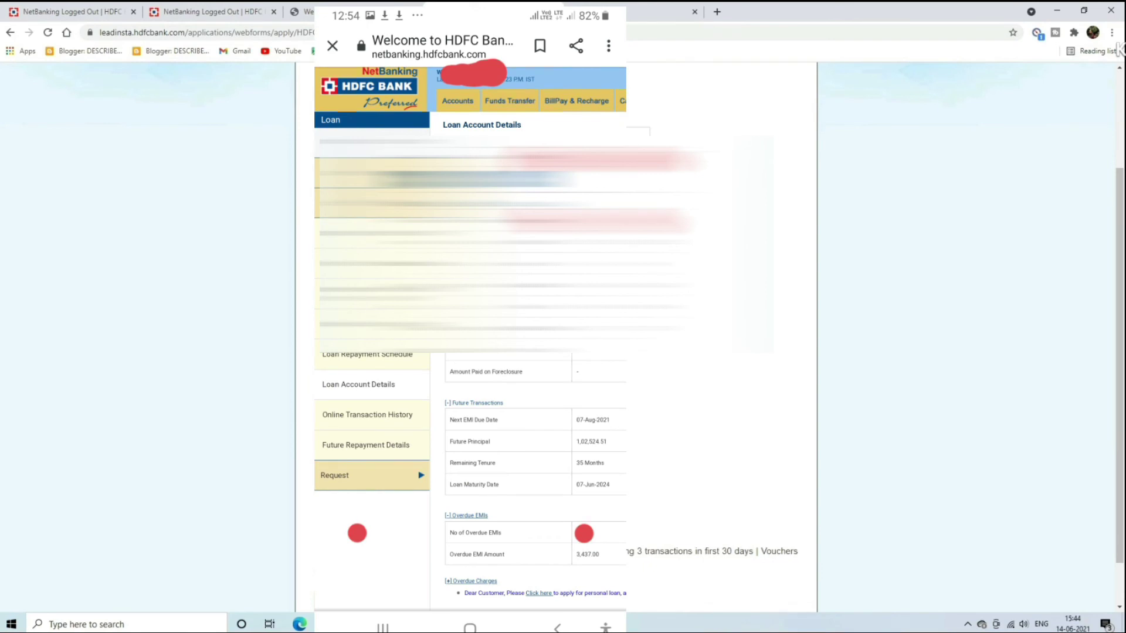
click(211, 11)
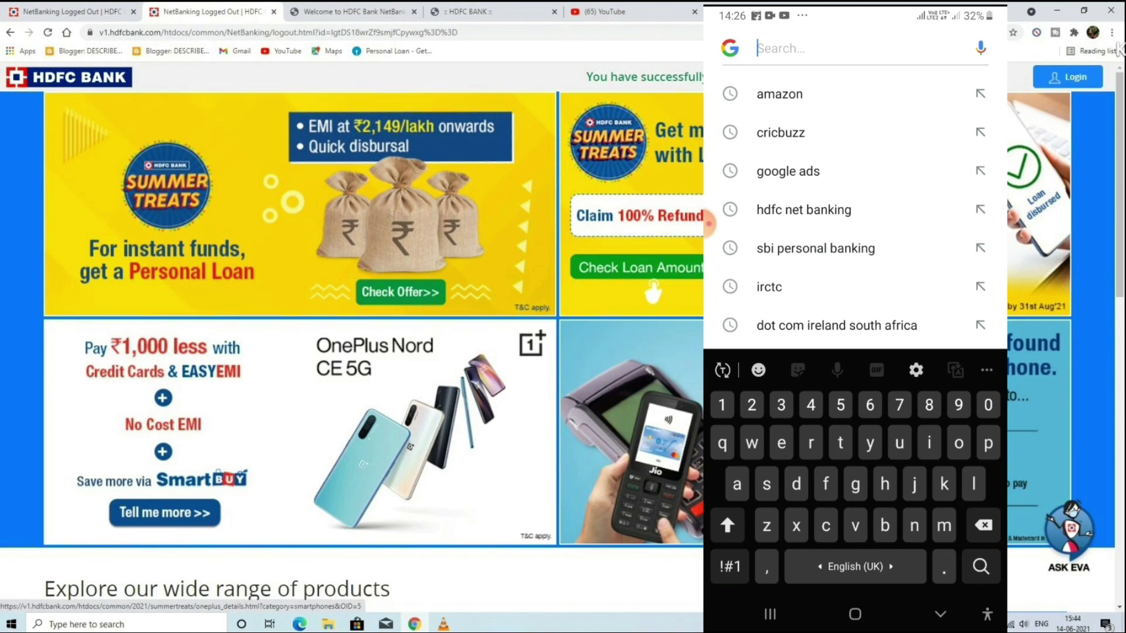
Step: Search 'hdfc net banking', open the NetBanking login page, and view it as the desktop site
text(hdfc)
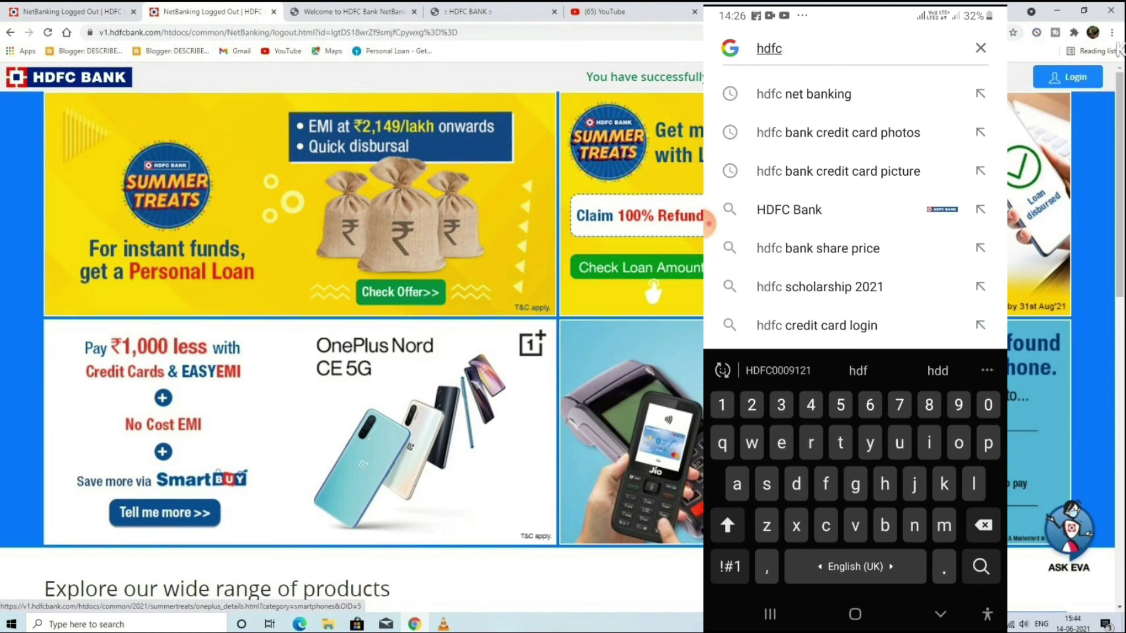
click(803, 94)
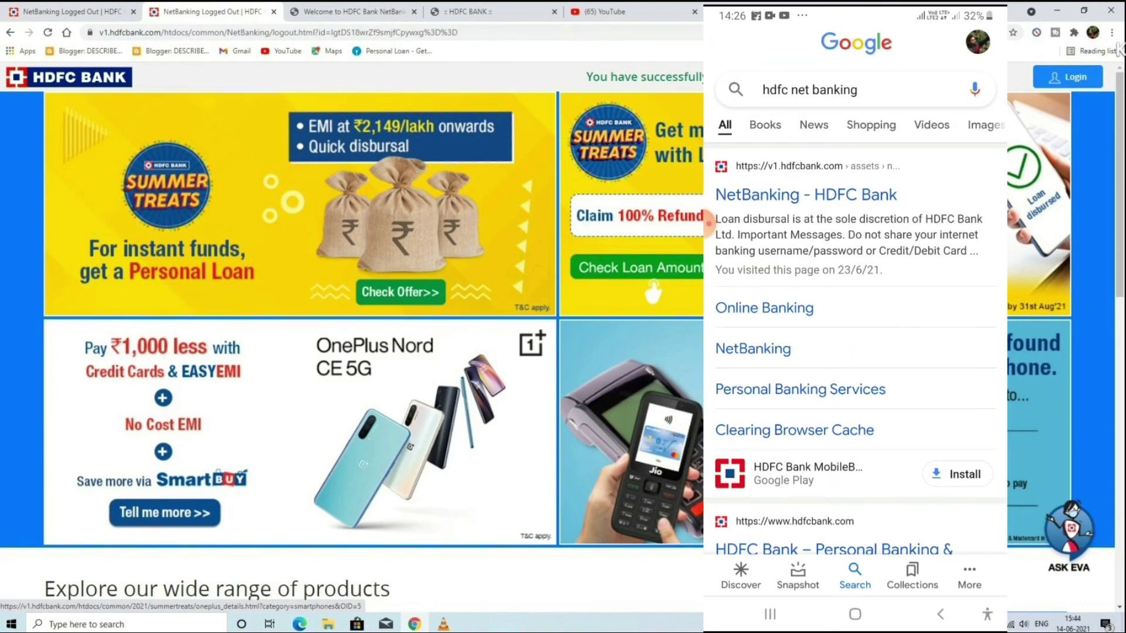
click(708, 223)
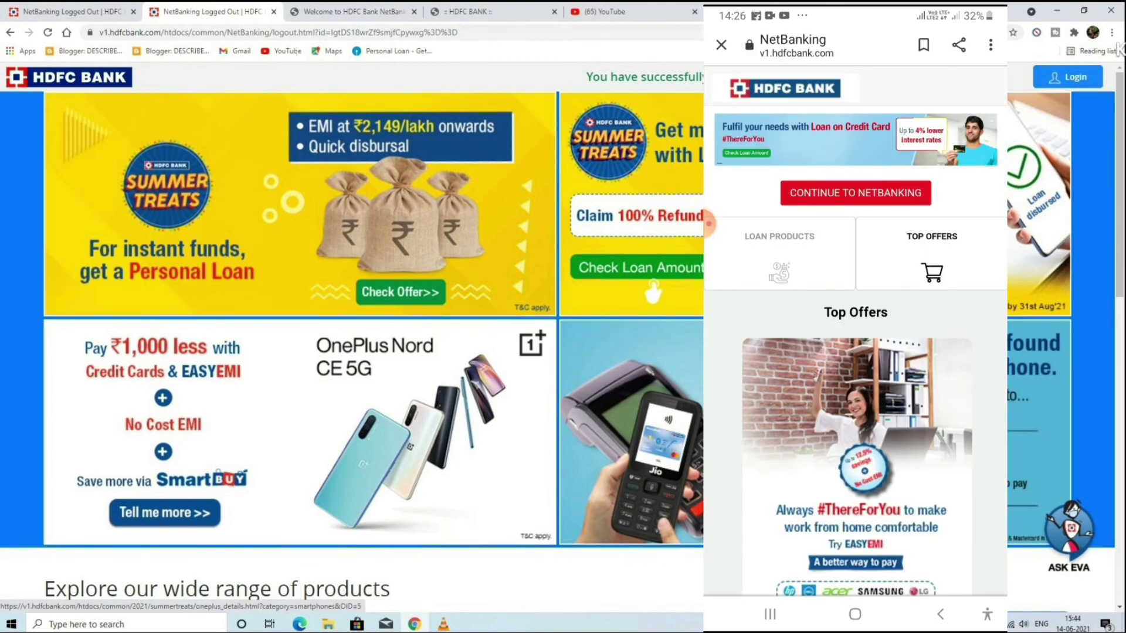
click(855, 192)
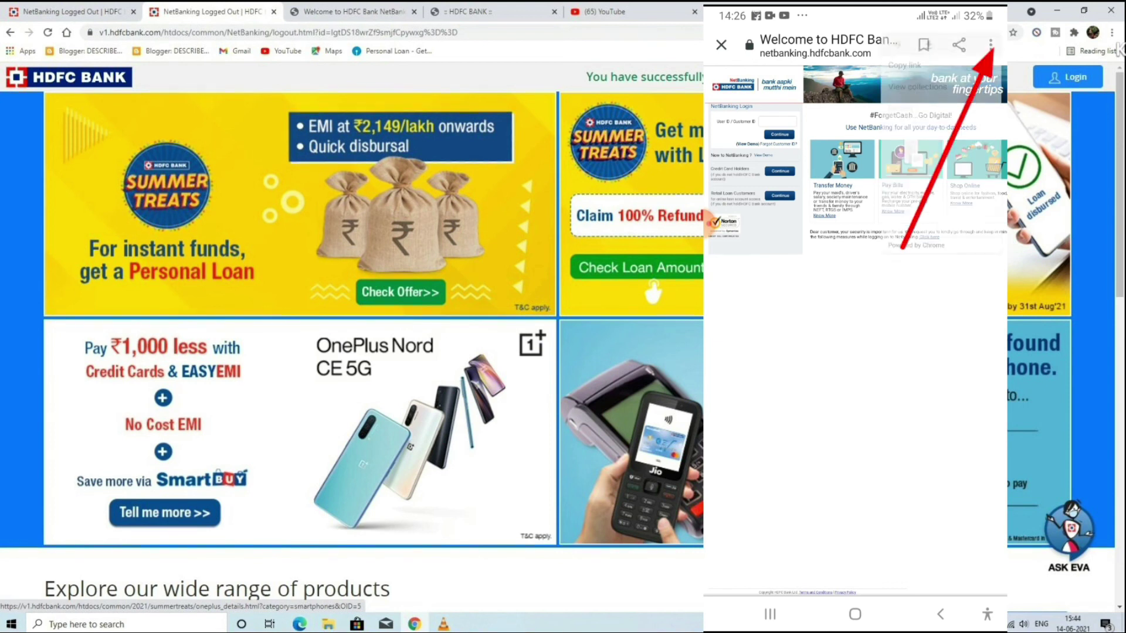
click(990, 45)
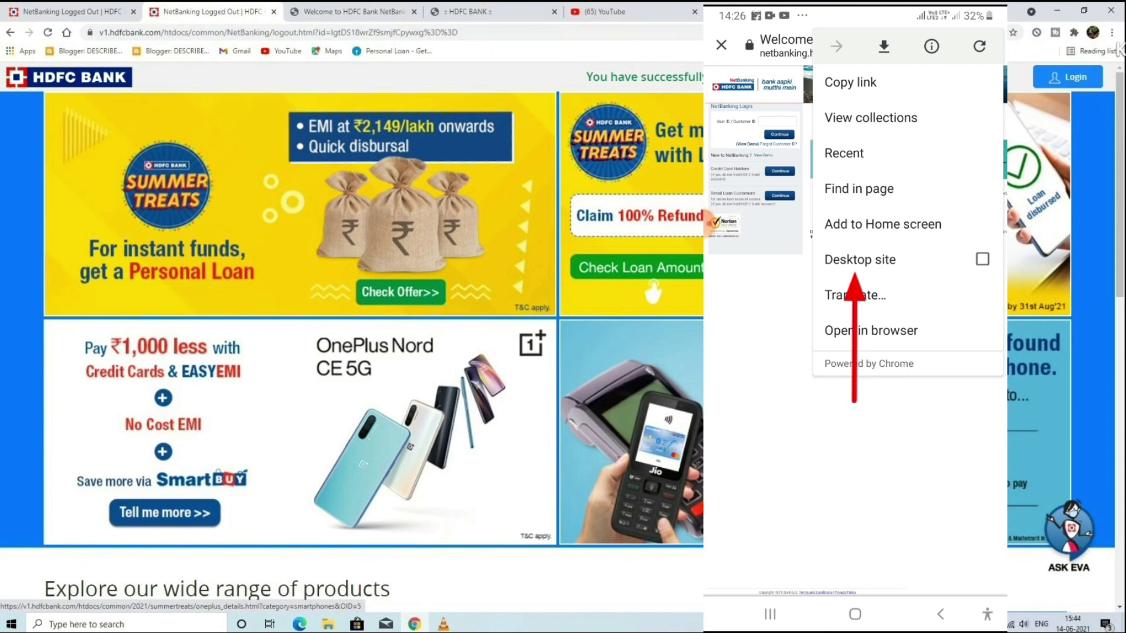
click(860, 260)
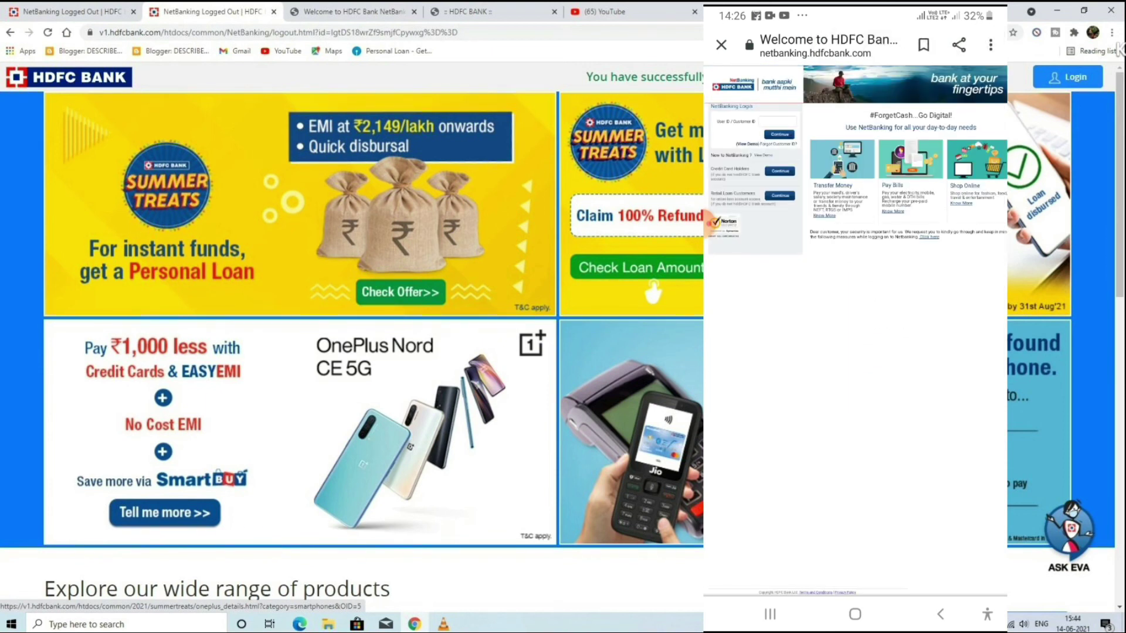